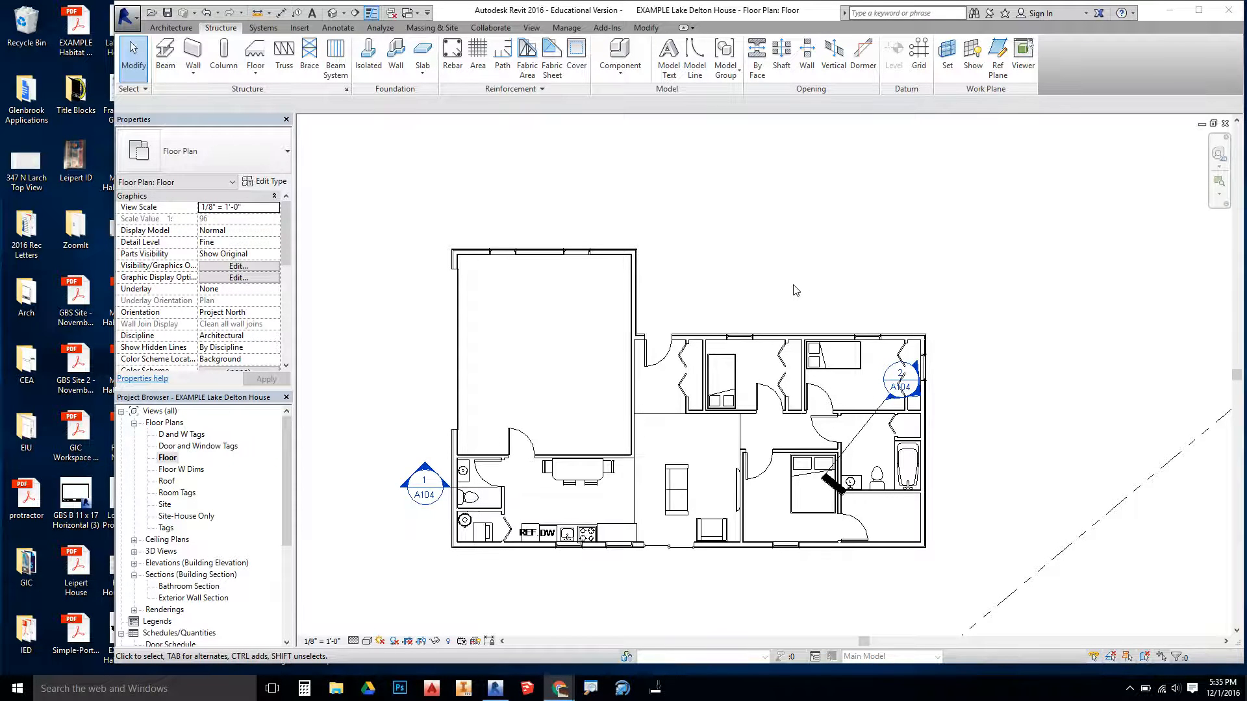
Open the default 3D view and select the house's foundation slab
click(332, 12)
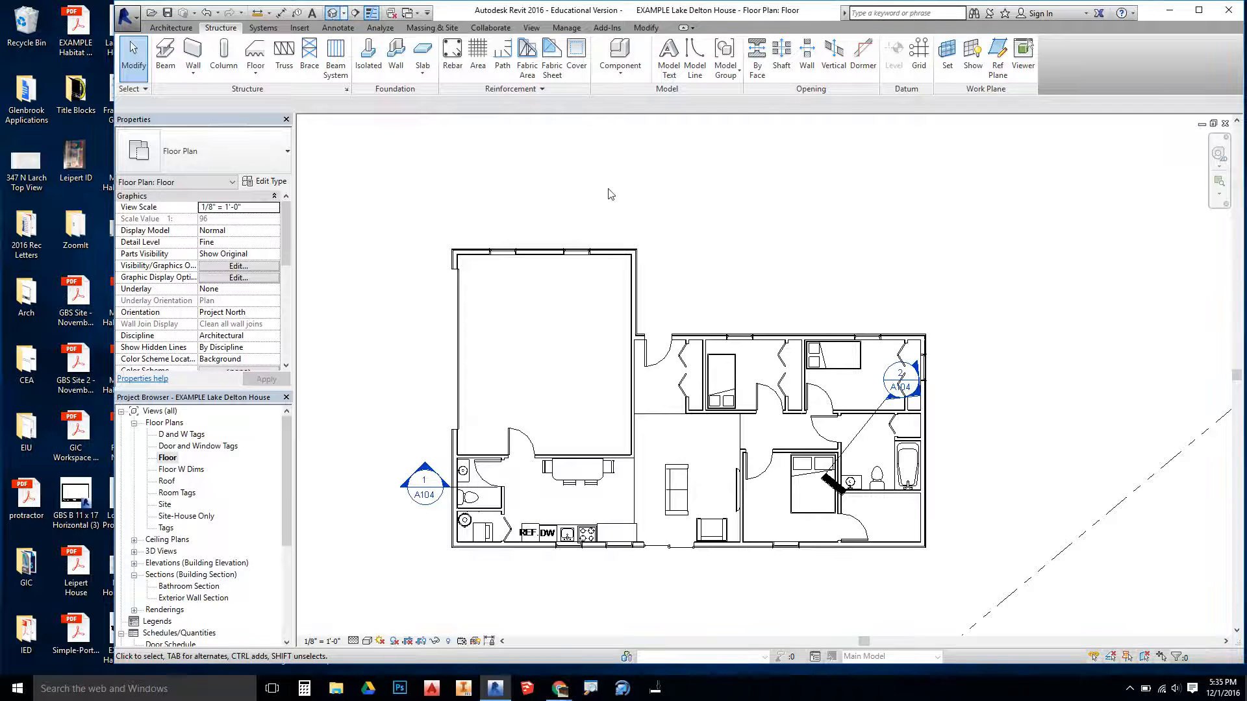
shift+middle_drag(676, 550, 782, 426)
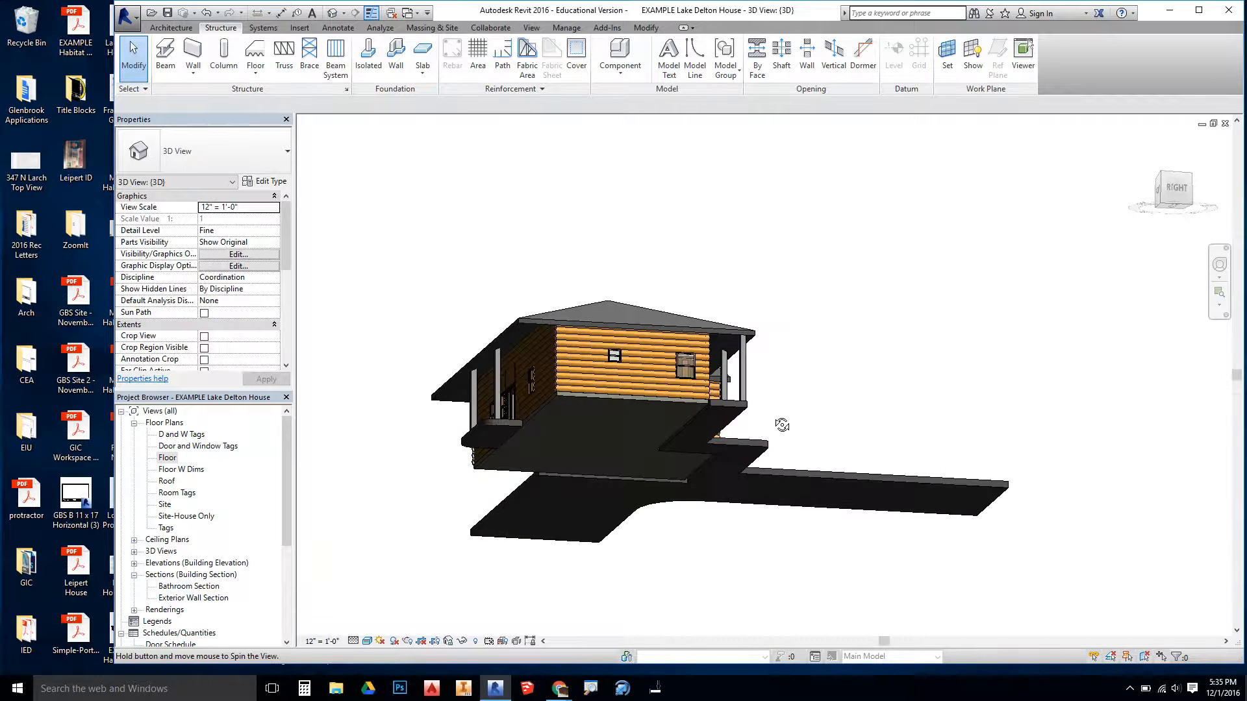
click(660, 406)
scroll(637, 404, up, 5)
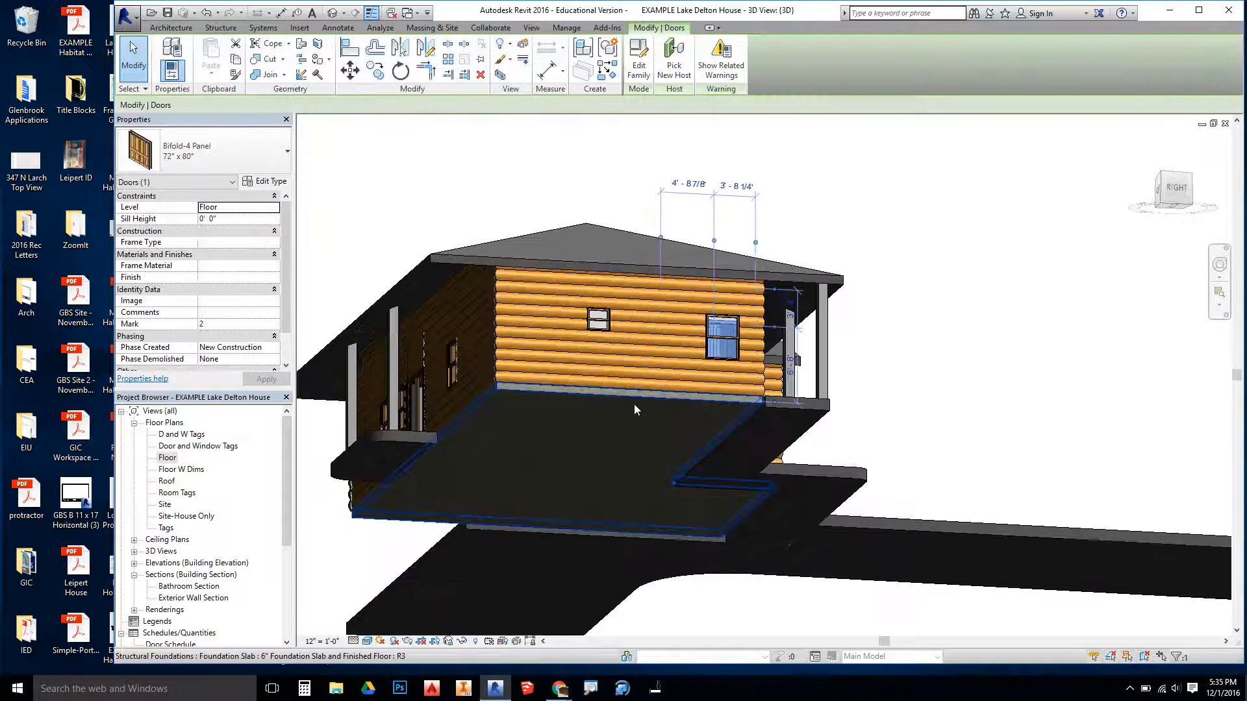
click(629, 382)
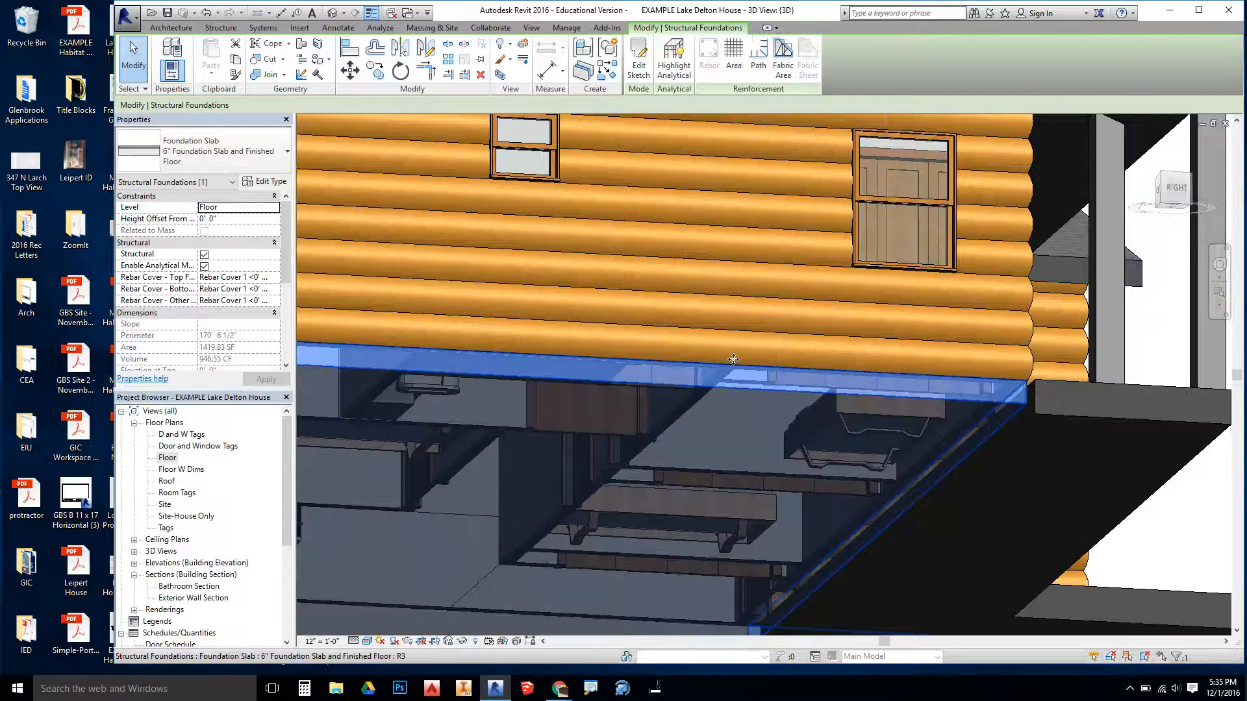
shift+middle_drag(629, 382, 599, 447)
middle_drag(520, 406, 787, 310)
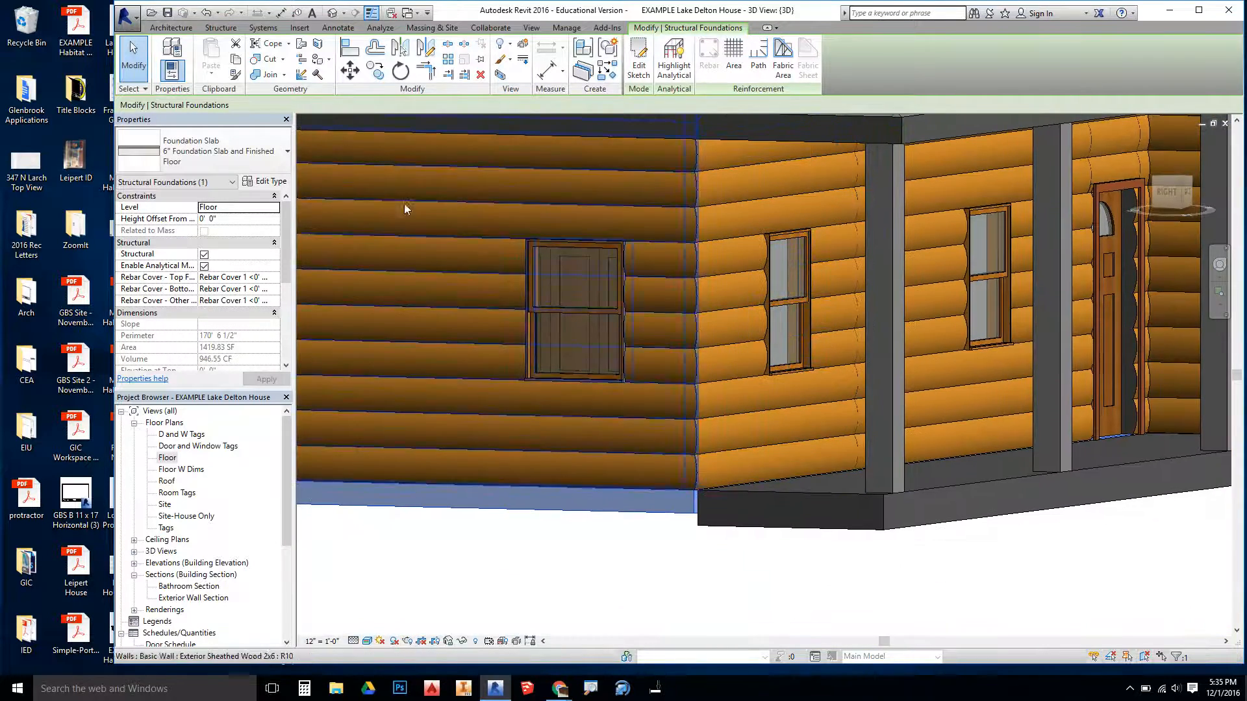
Examine the layer functions, materials and thicknesses in the selected foundation slab type's structure
click(279, 183)
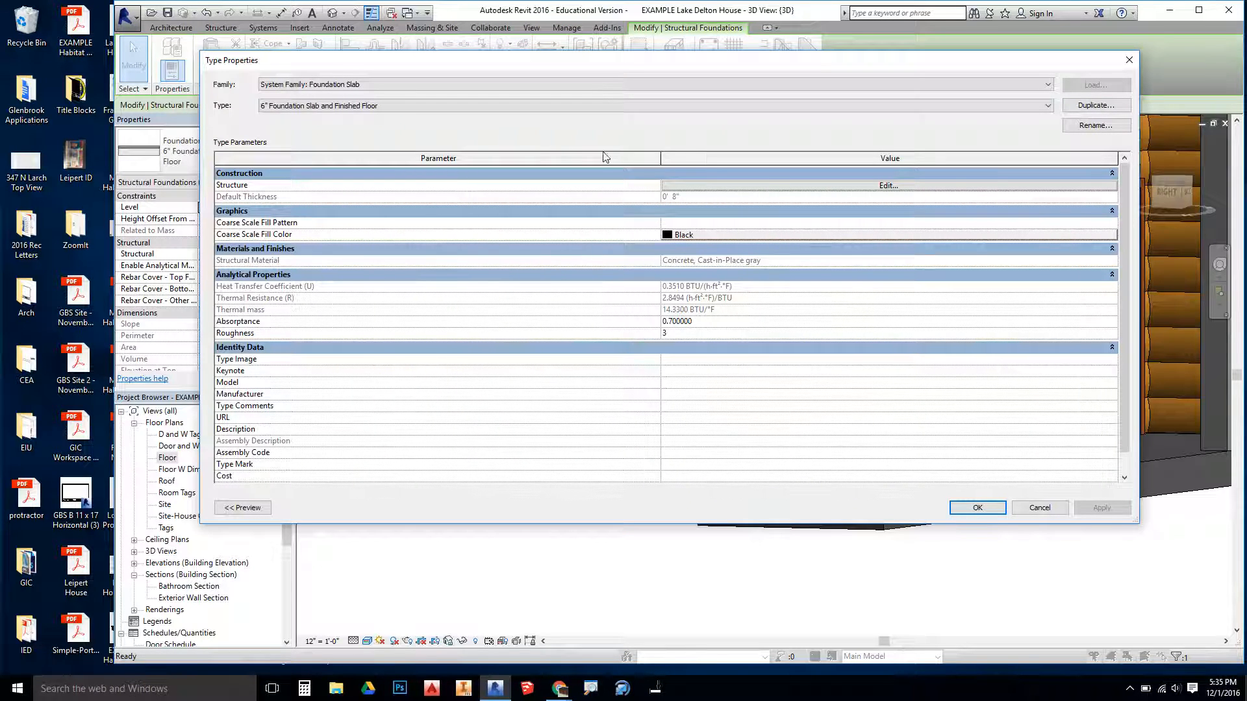
drag(598, 65, 652, 64)
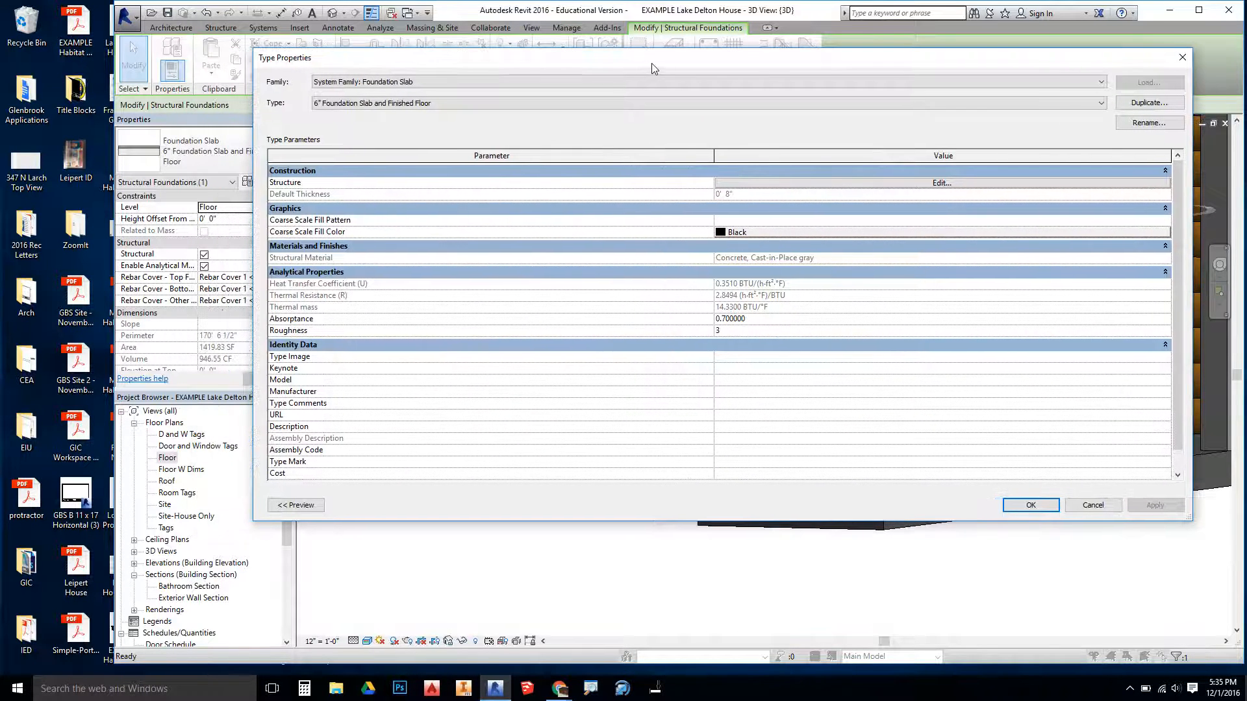
click(858, 183)
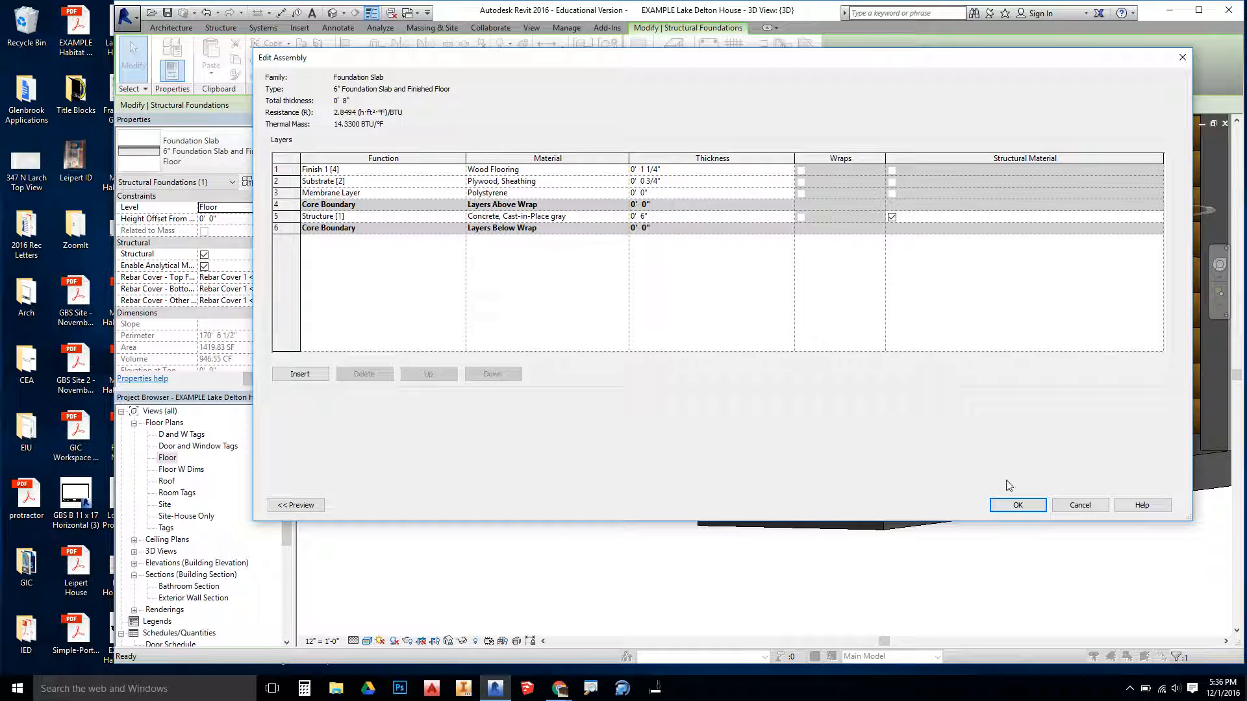
click(1018, 505)
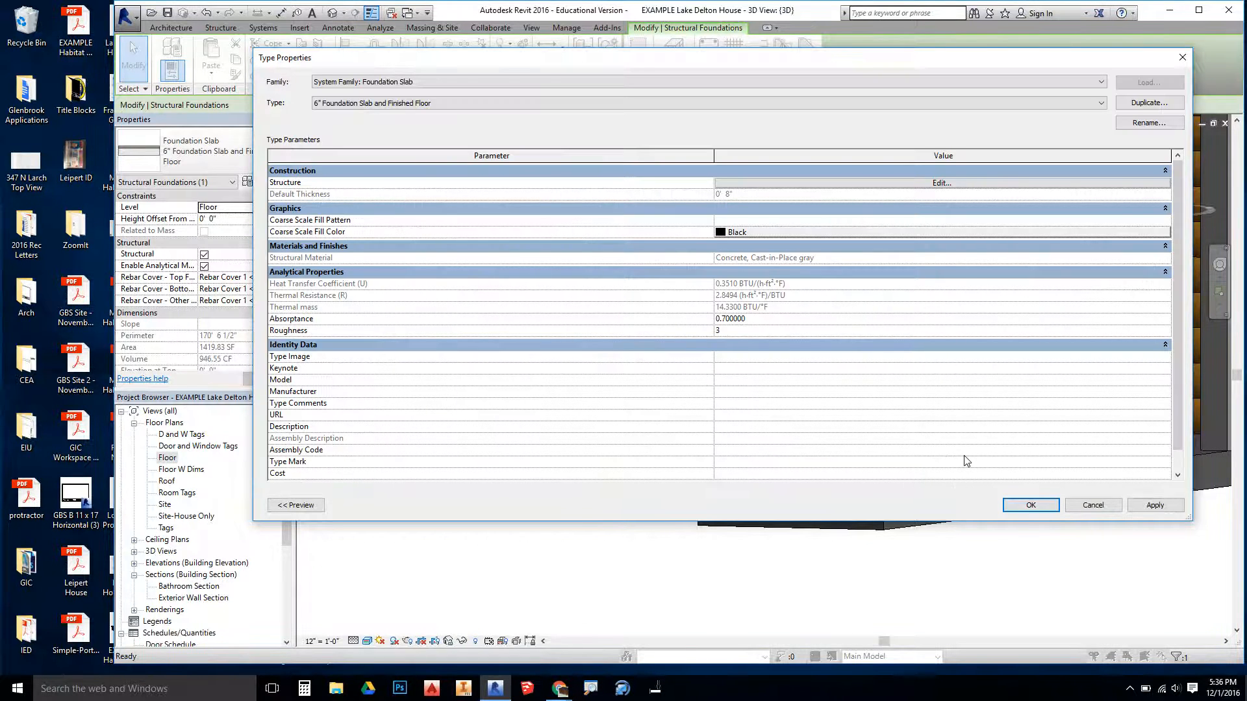
Duplicate the slab type as 6" Foundation Slab and Finished Floor 2, apply it to the house slab, and deselect the slab
click(1149, 103)
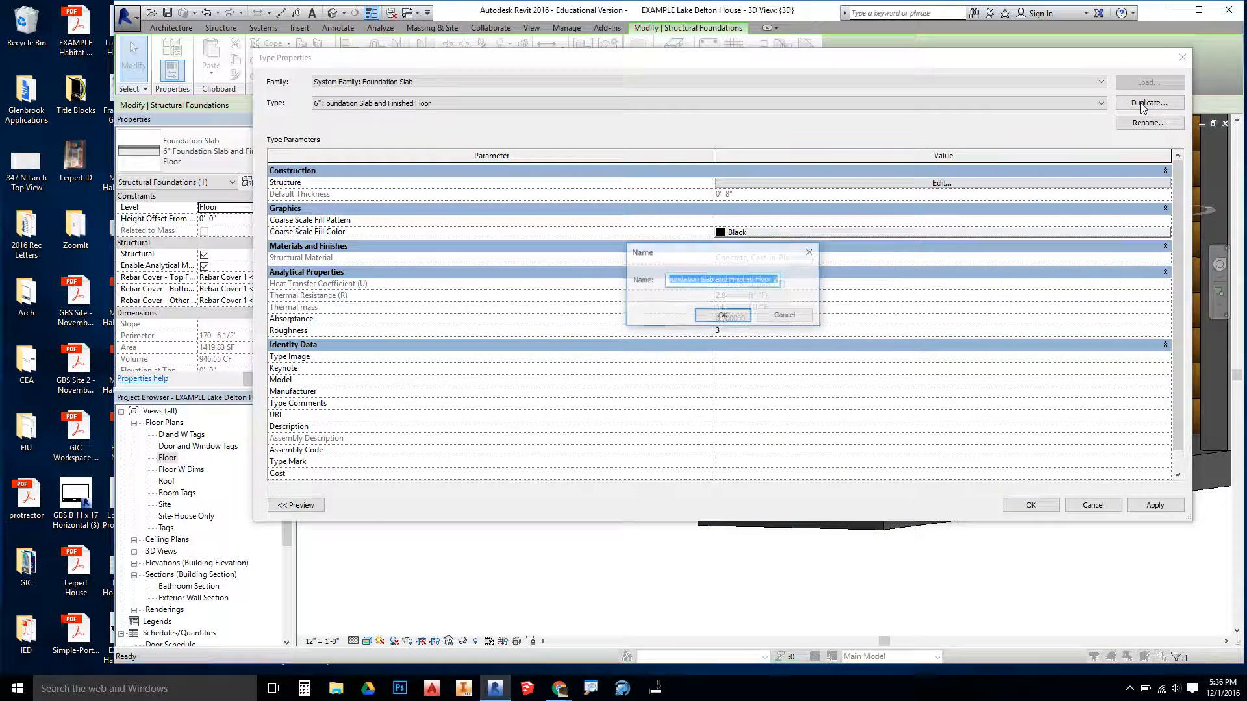
click(723, 316)
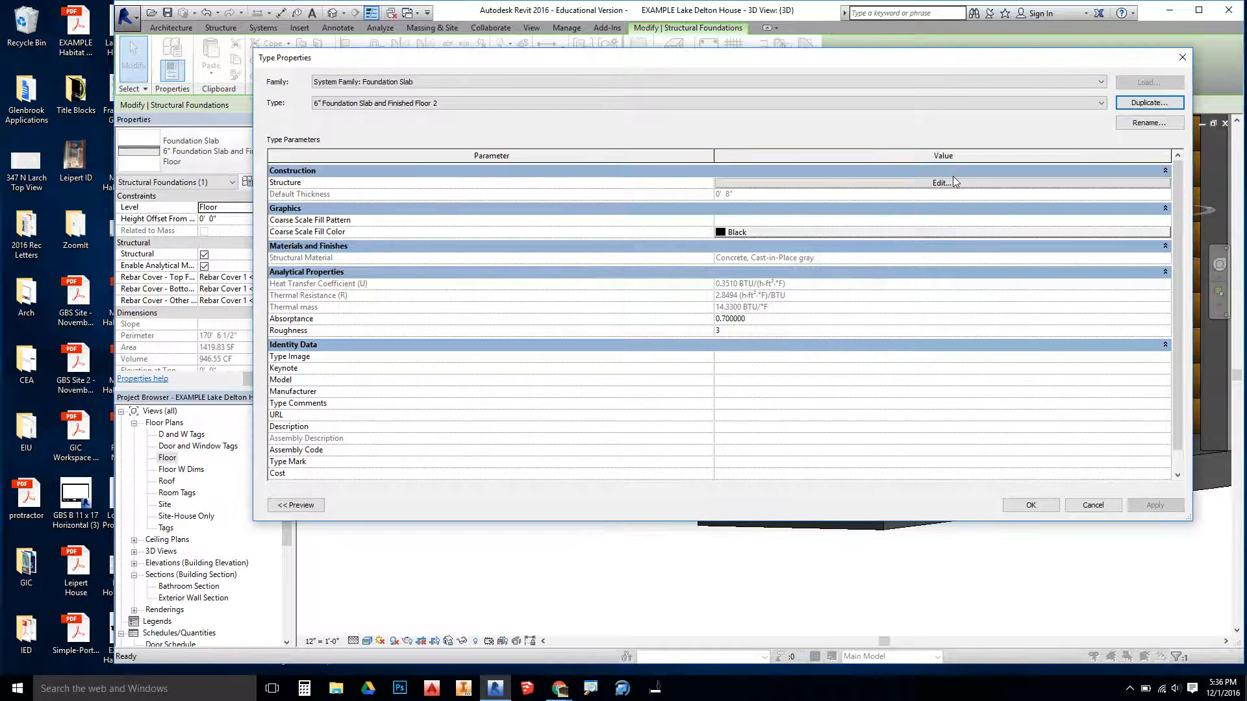
click(1031, 505)
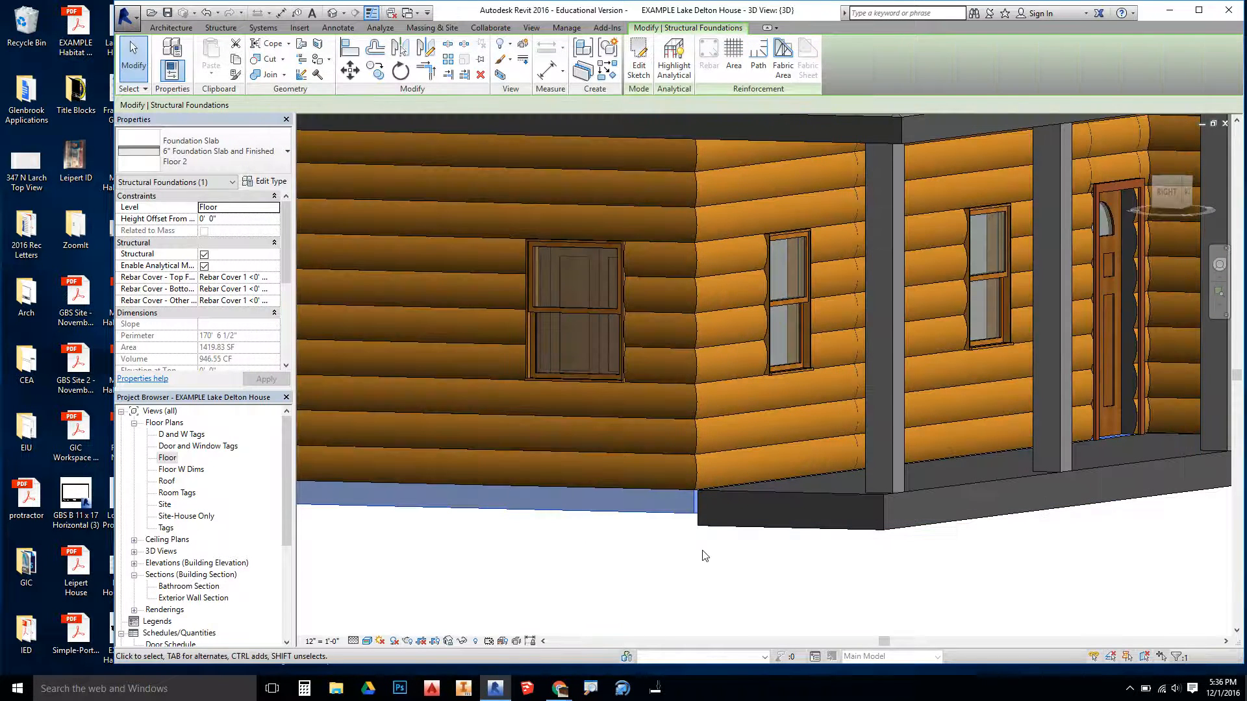
click(549, 585)
shift+middle_drag(549, 584, 670, 587)
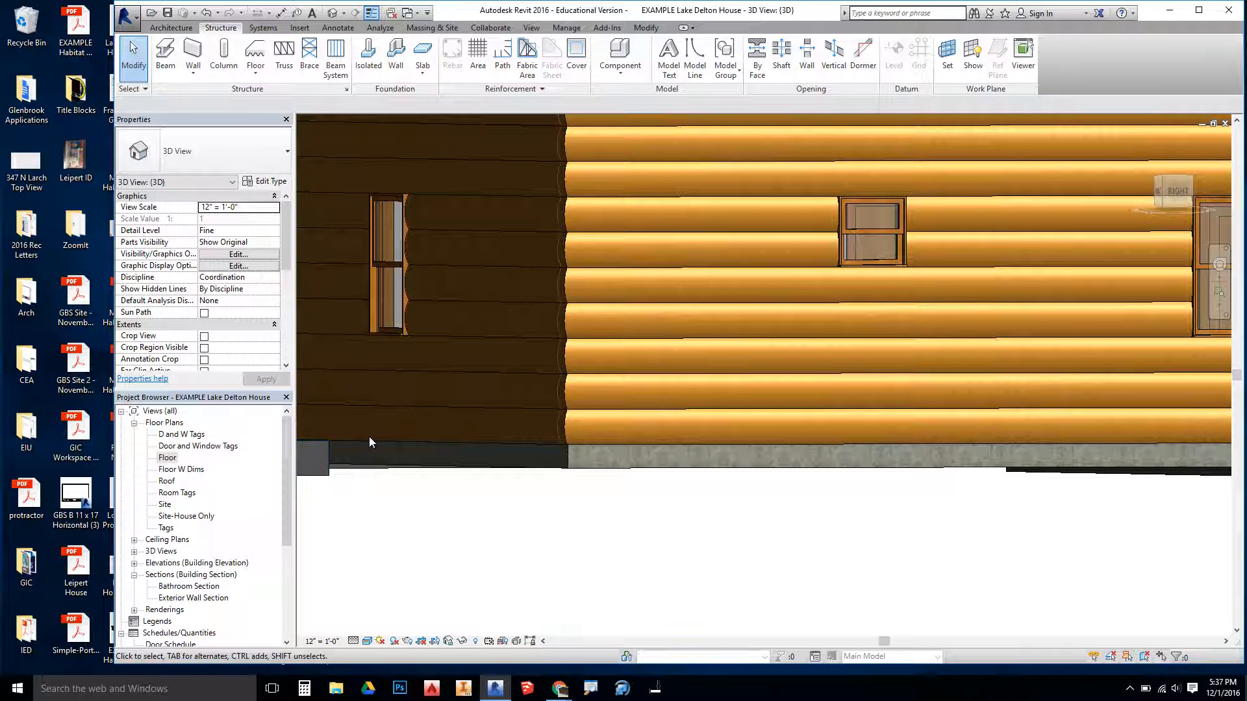
Open the Floor plan view and maximize the program window
click(167, 458)
double_click(172, 460)
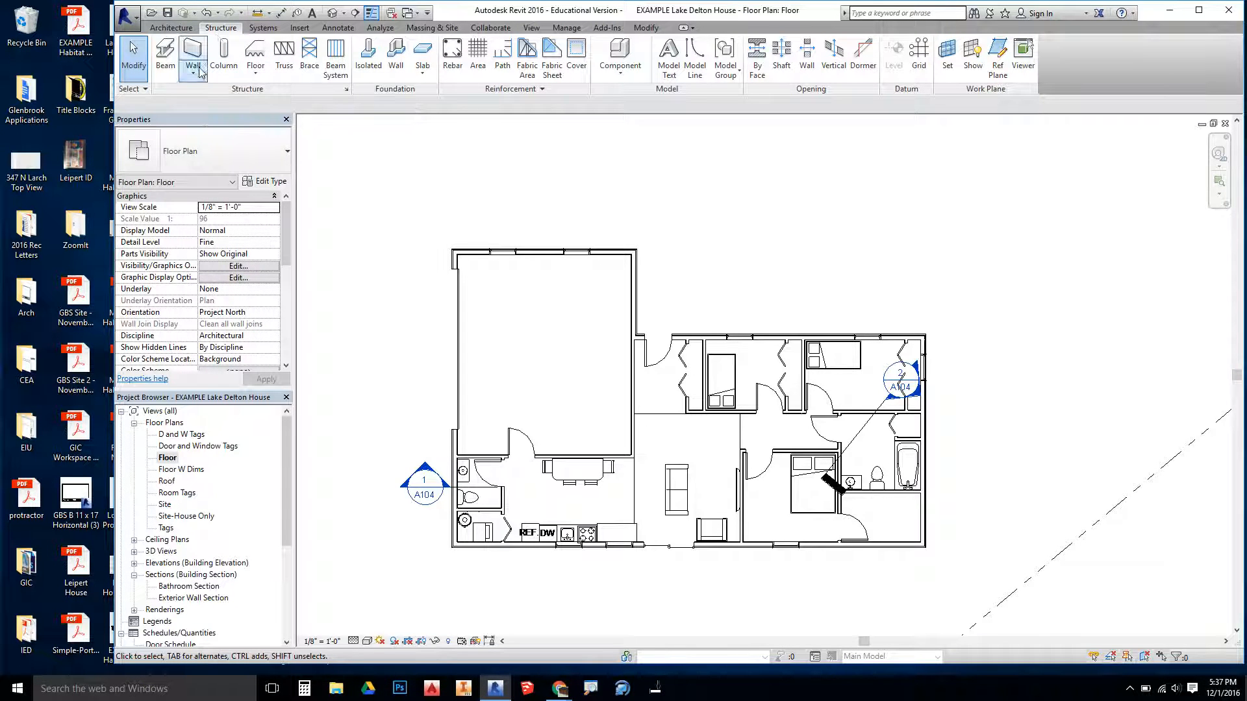
click(1197, 11)
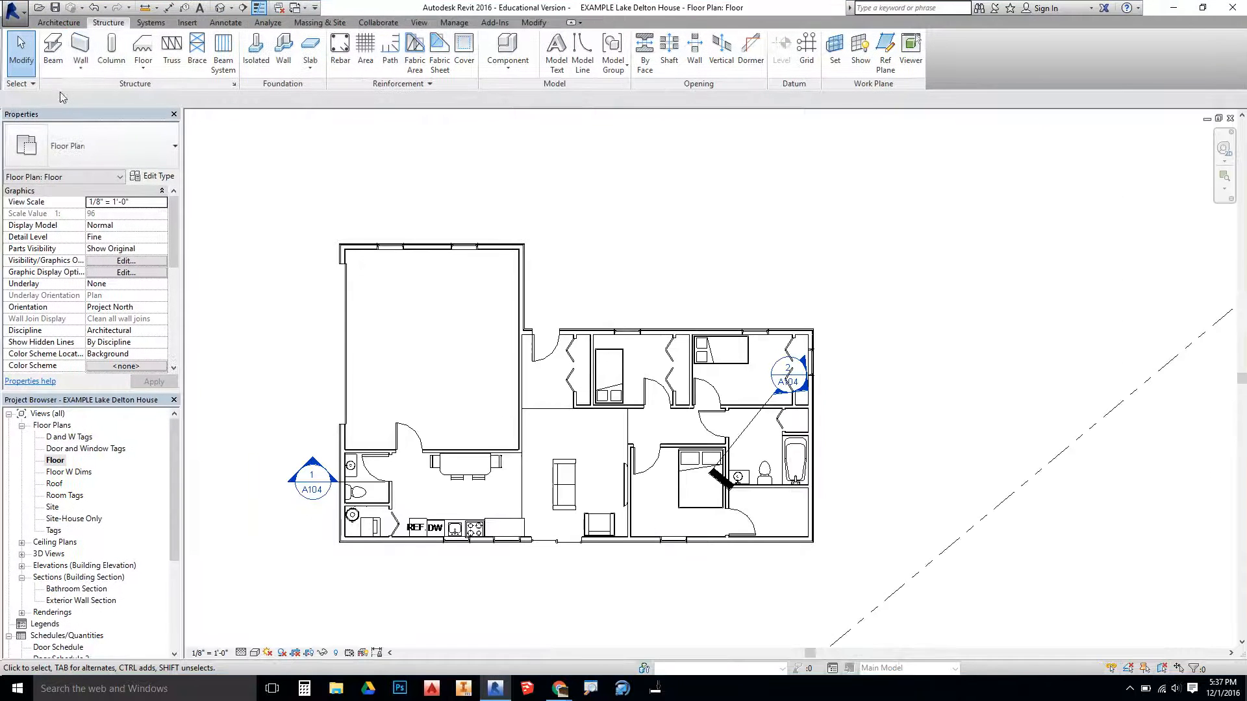
Start a structural Foundation - 12" Concrete wall with the location line at Core Face: Exterior, focusing on the garage's northwest corner
click(83, 67)
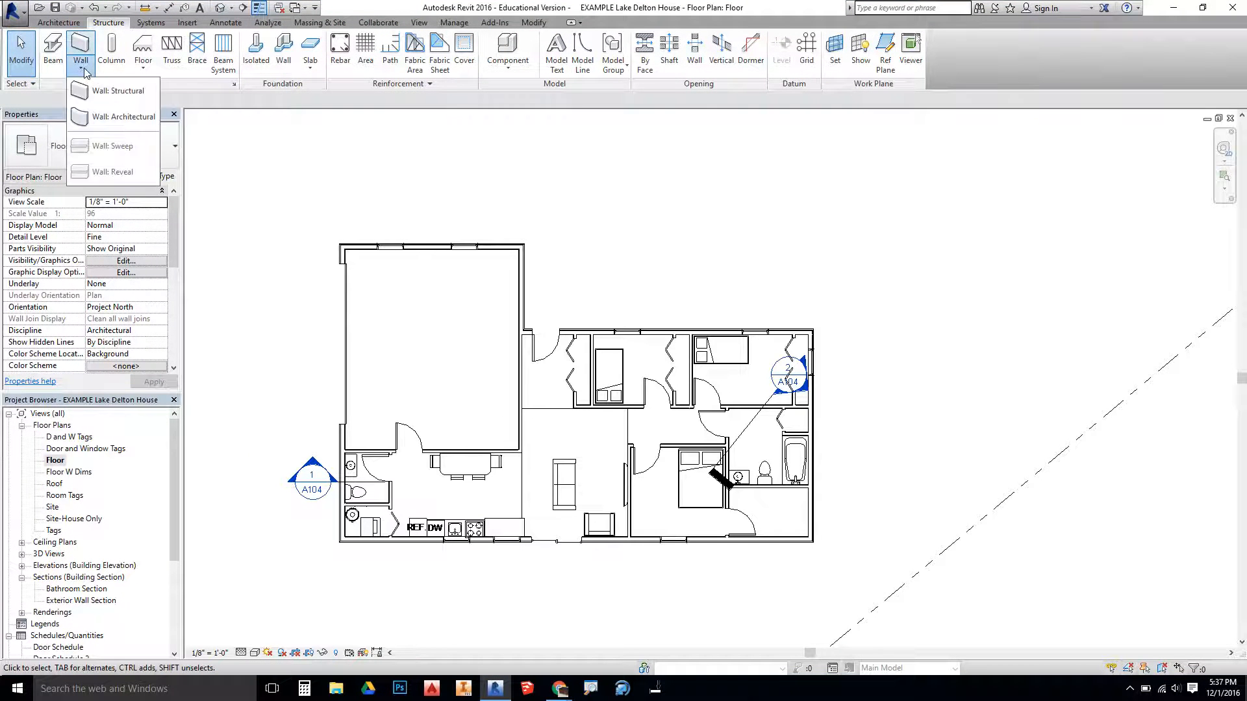
click(106, 92)
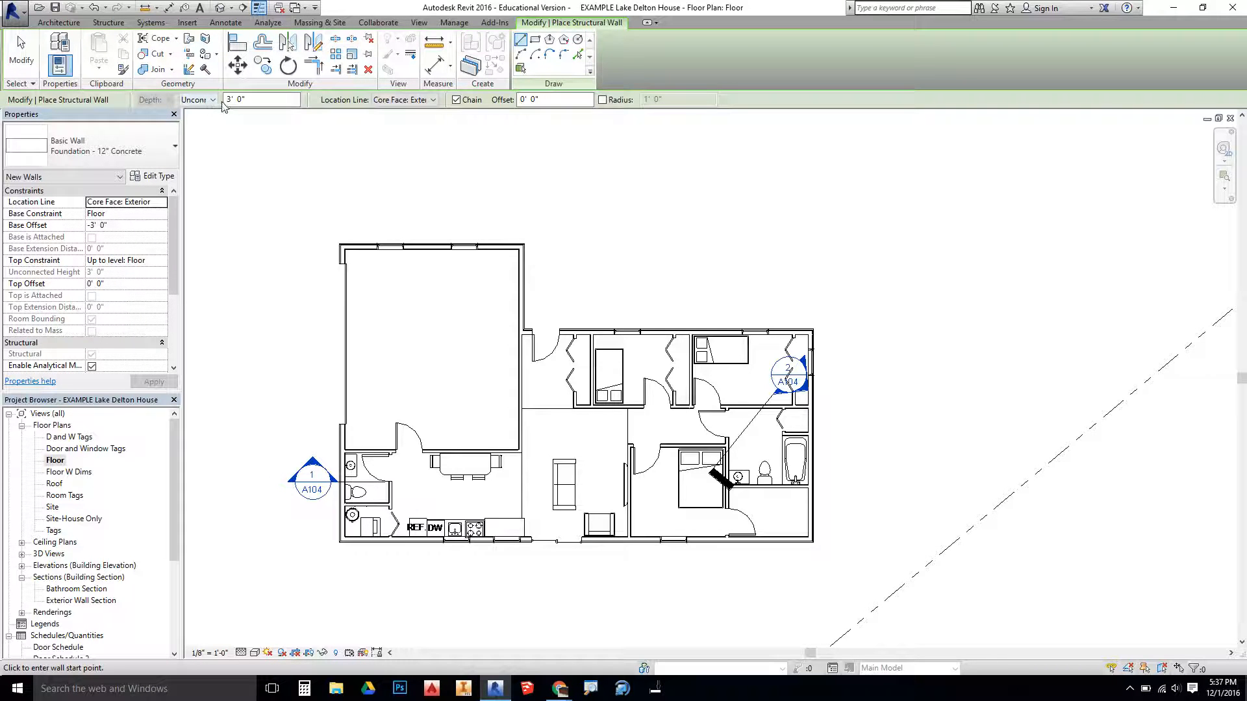
click(432, 101)
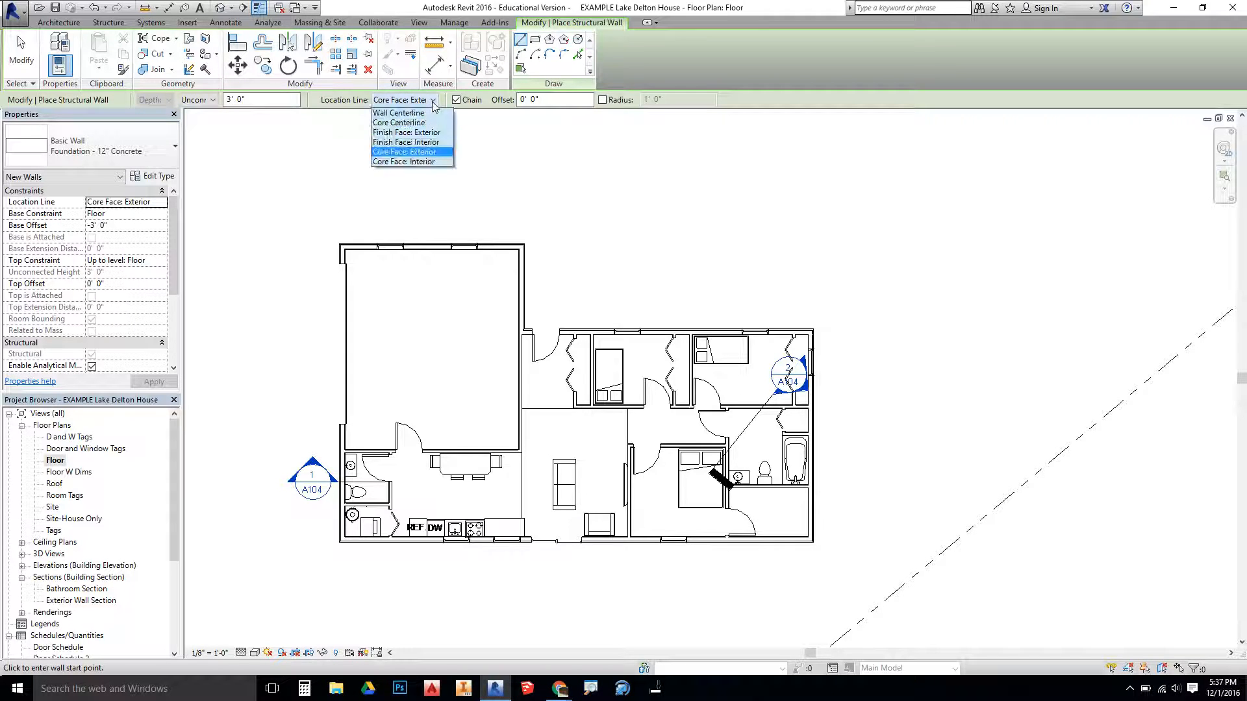
click(405, 154)
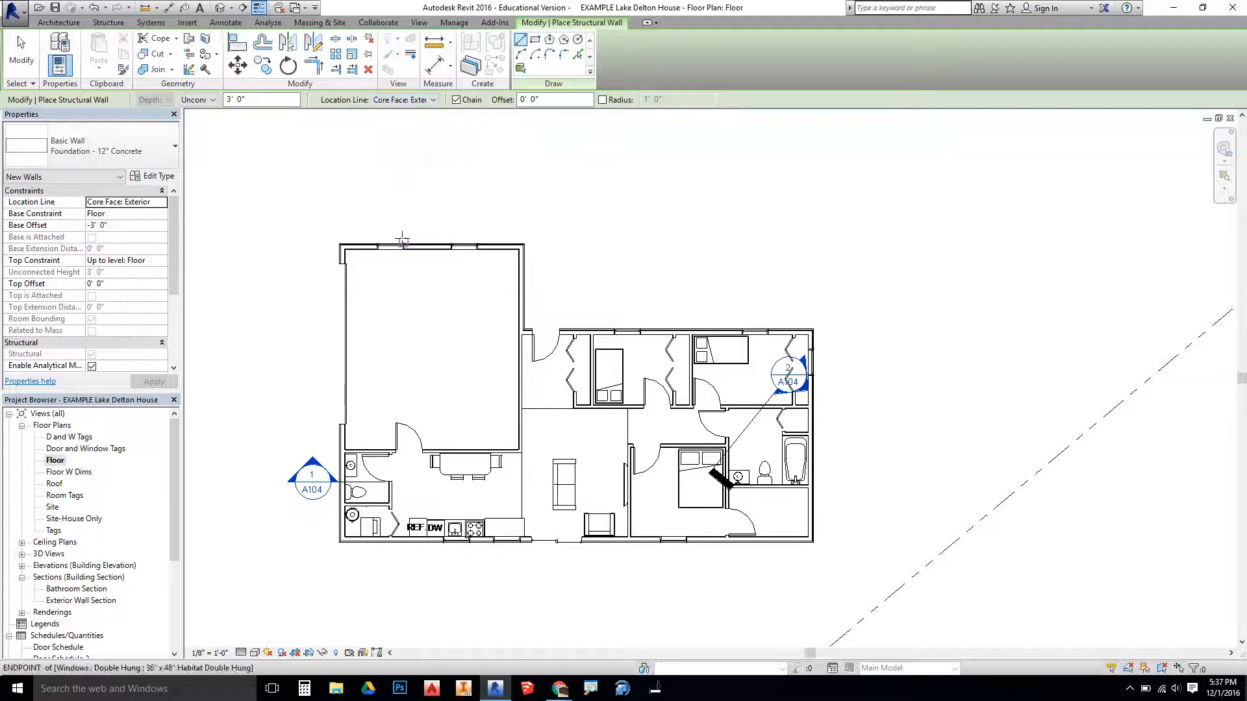
scroll(346, 250, up, 5)
scroll(346, 251, up, 2)
middle_drag(369, 234, 351, 343)
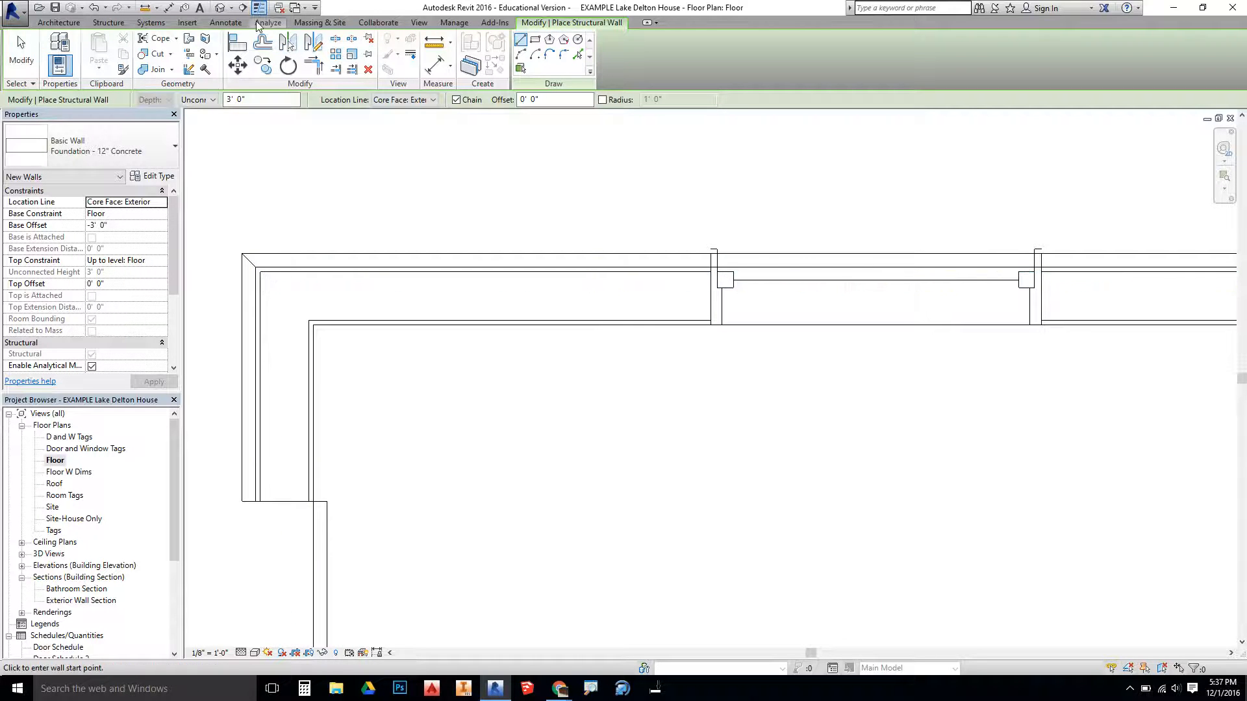
Compare the wall layers in the floor plan at coarser detail levels, leaving the view set to Fine
click(241, 653)
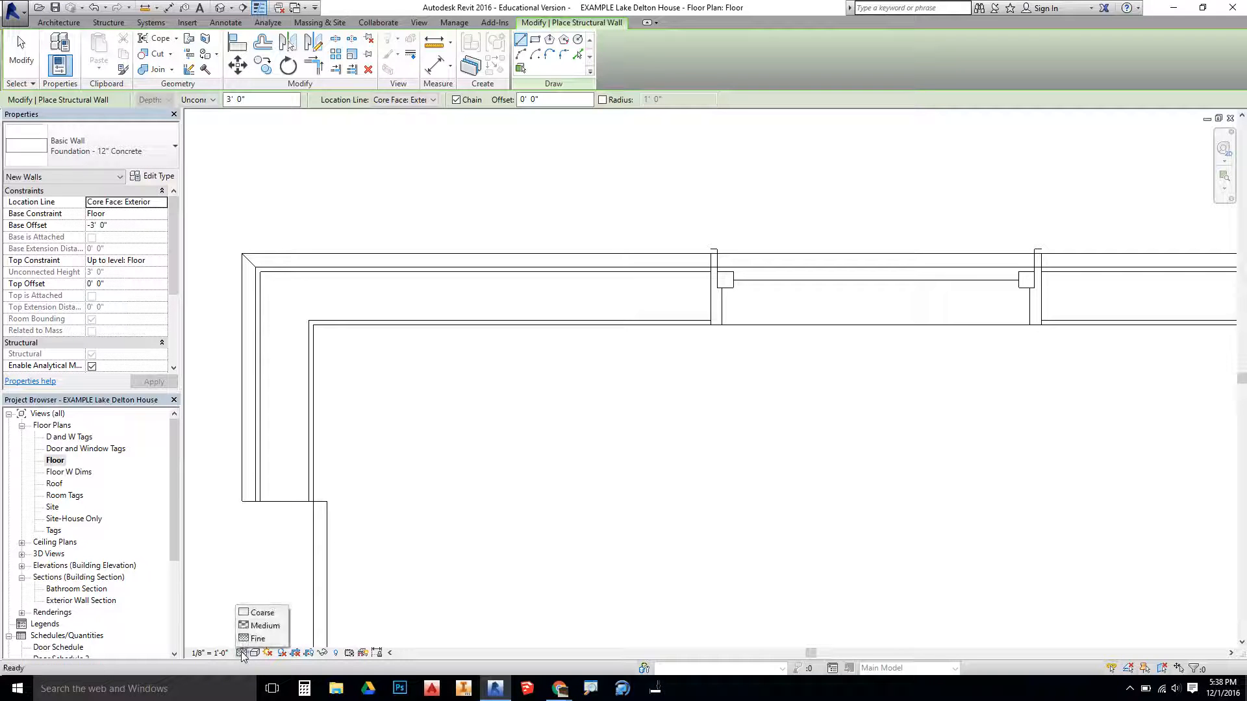
click(255, 639)
click(242, 654)
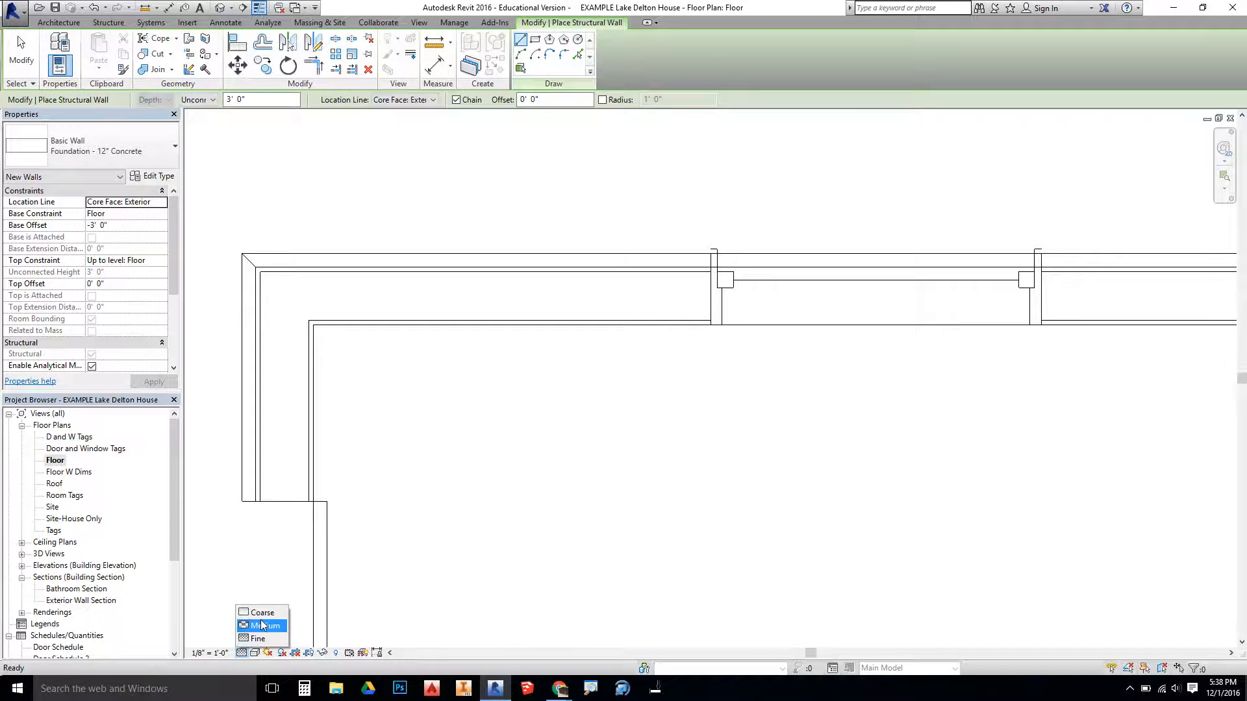
click(262, 625)
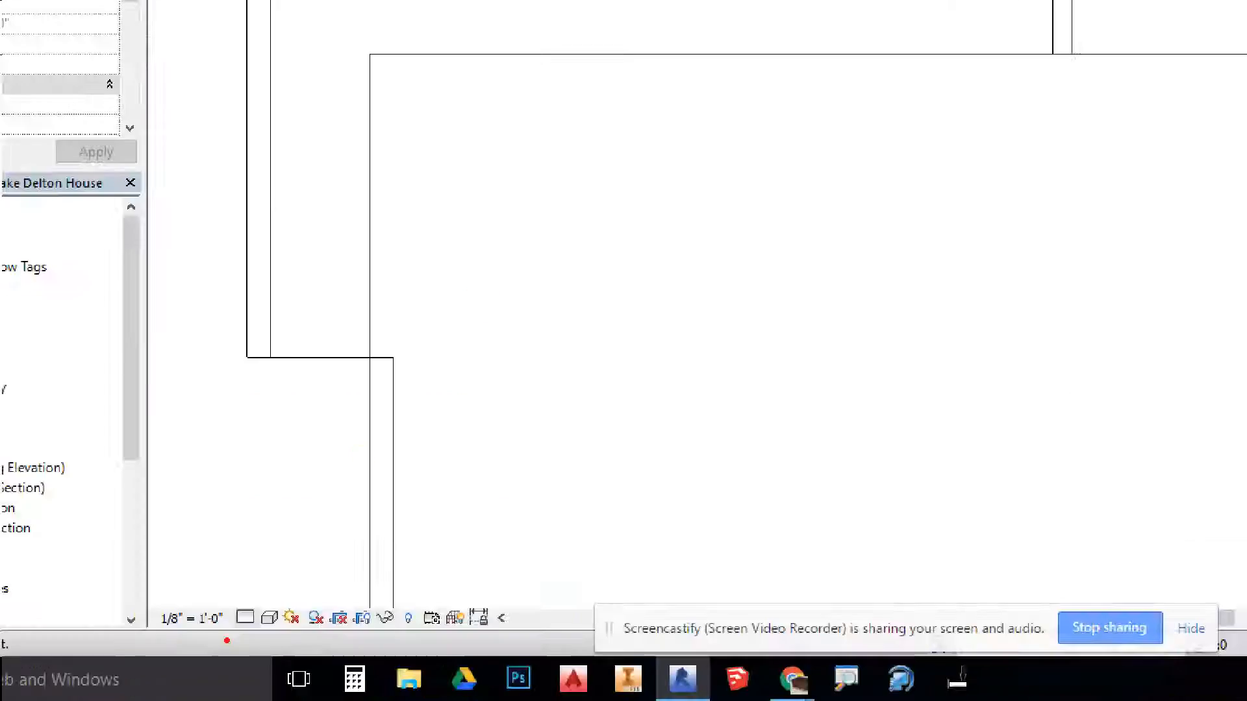
click(248, 619)
click(272, 595)
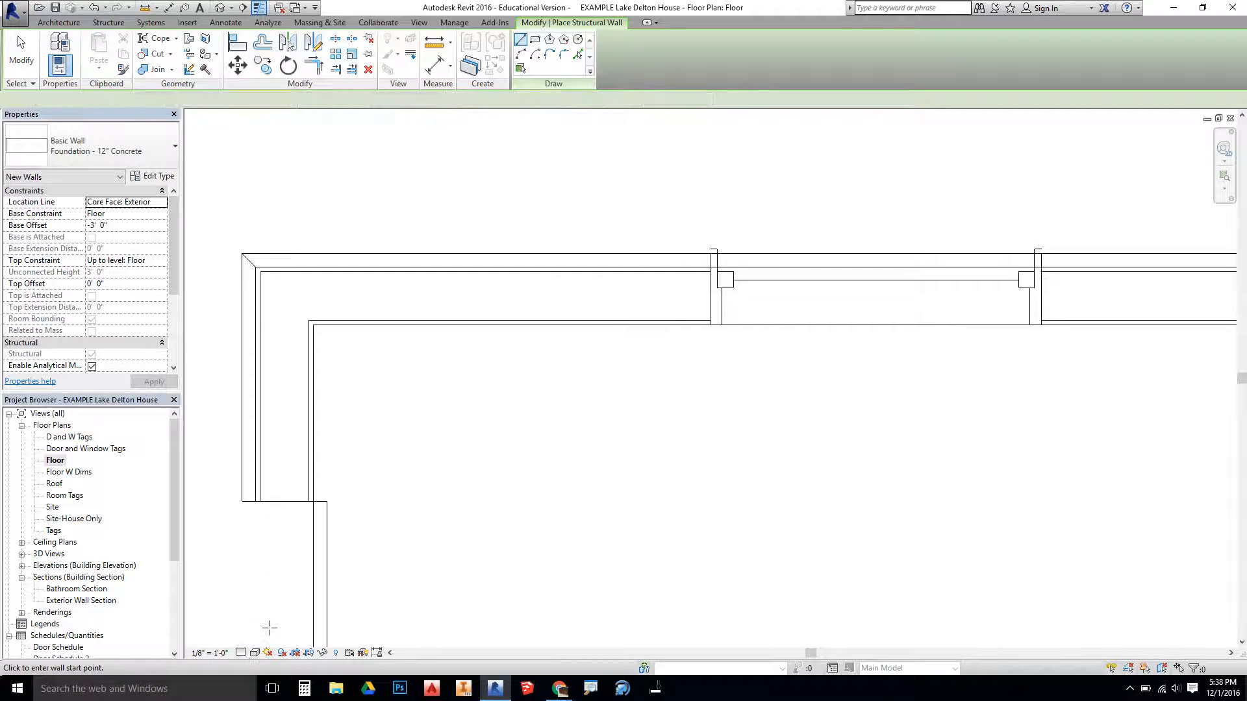
Draw the first foundation wall along the exterior core face of the garage's north wall, from its northwest to its northeast corner
scroll(261, 275, up, 3)
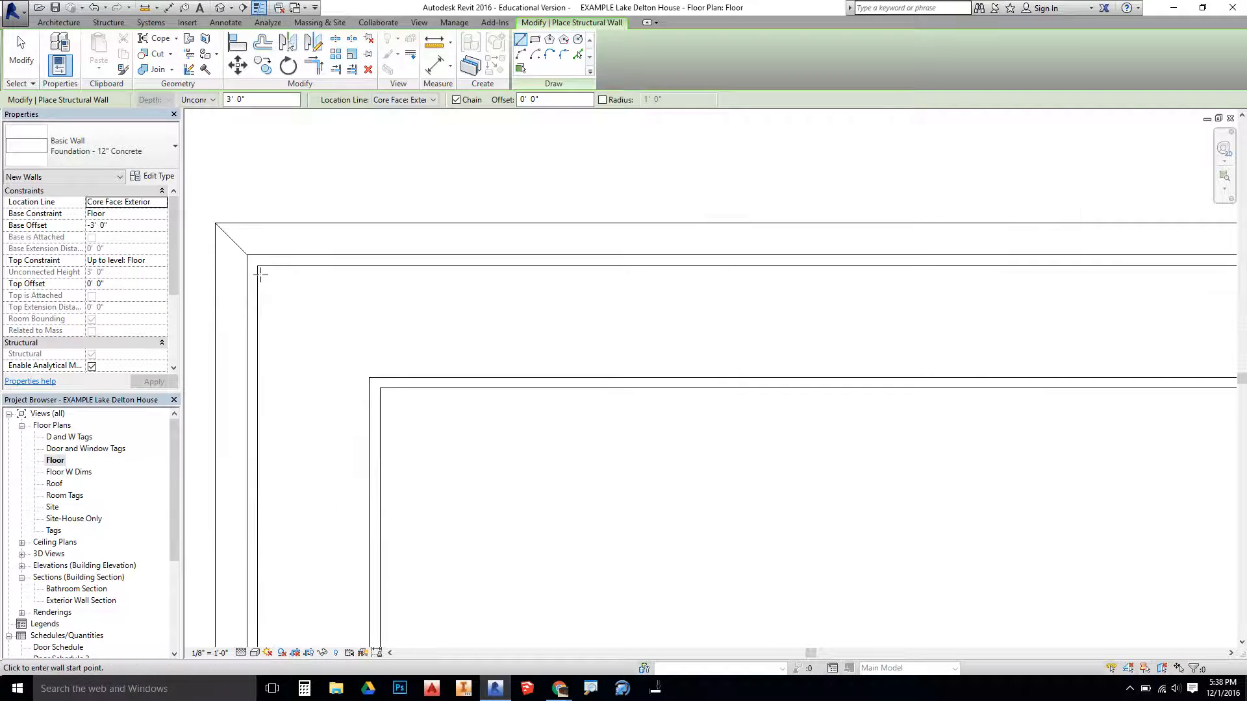
scroll(259, 270, up, 2)
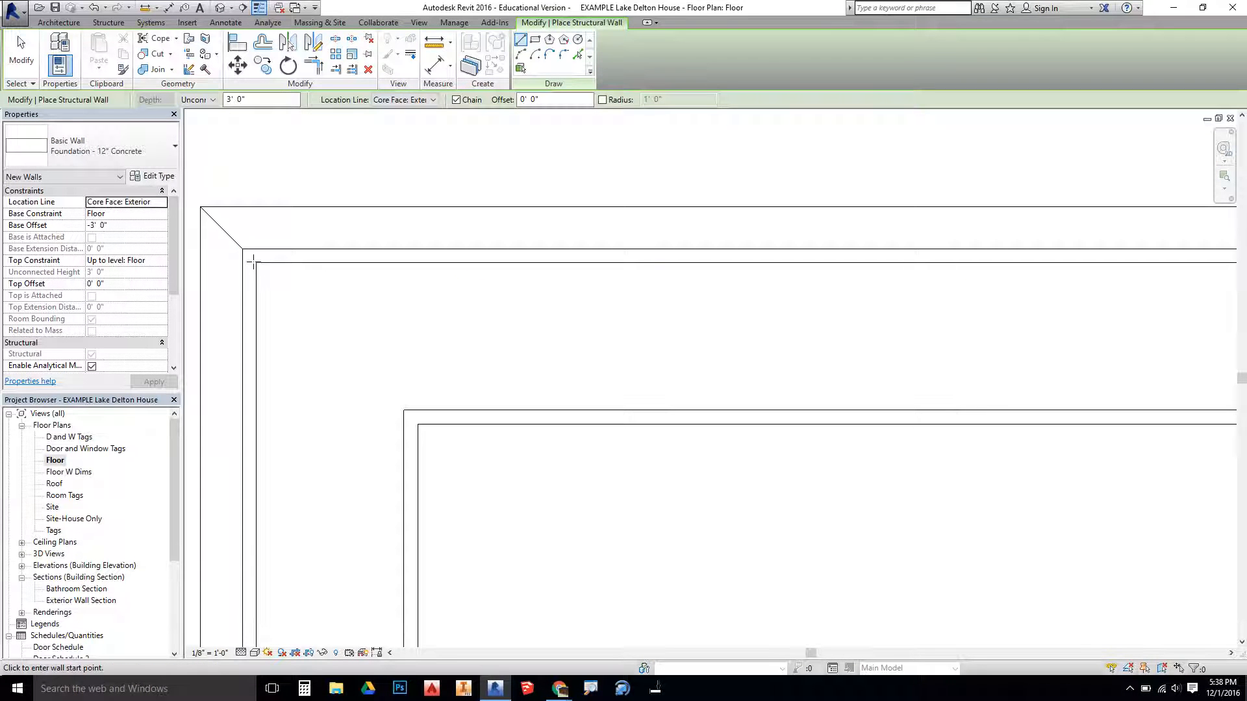
click(255, 263)
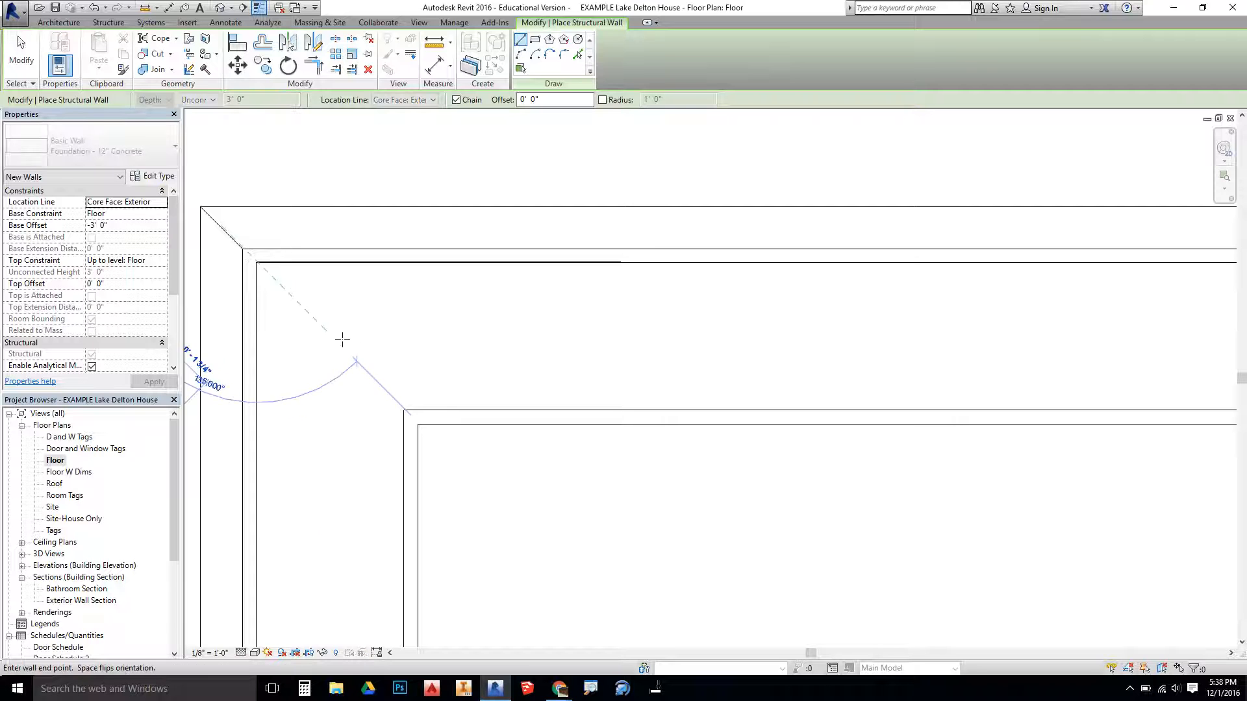
scroll(404, 332, down, 4)
middle_drag(665, 305, 13, 334)
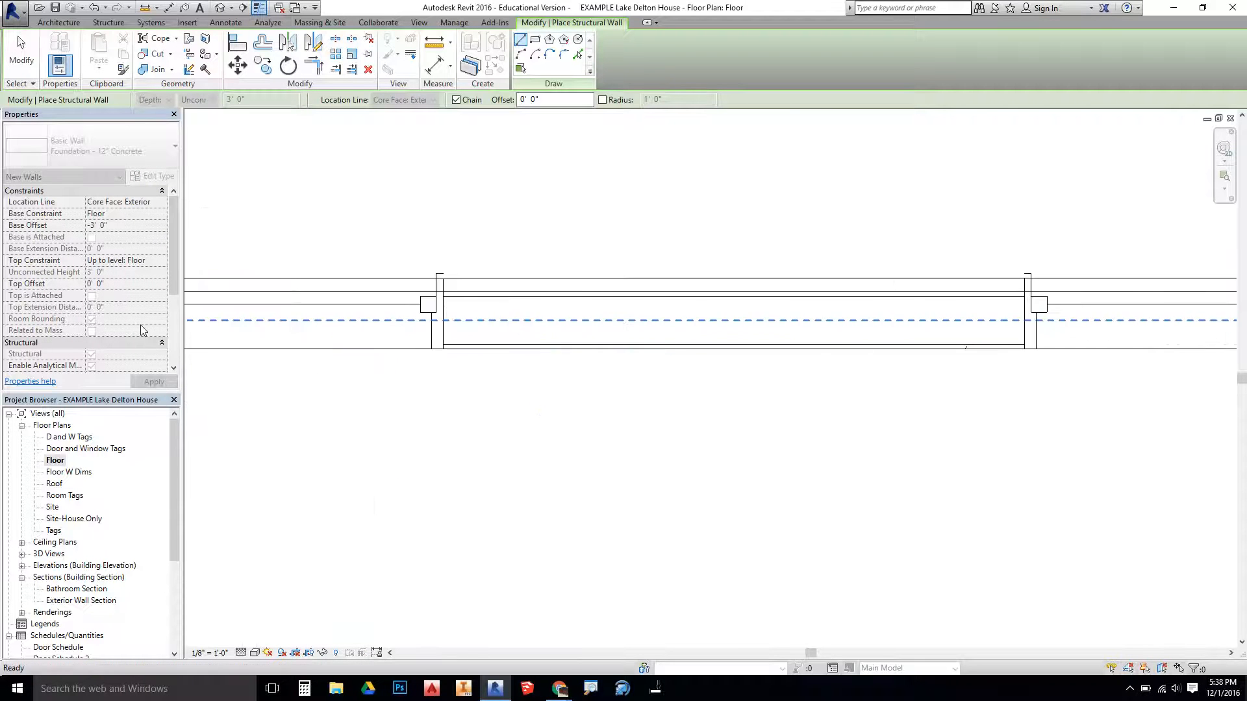
scroll(624, 327, down, 4)
scroll(955, 354, down, 1)
middle_drag(962, 357, 286, 428)
scroll(446, 409, up, 5)
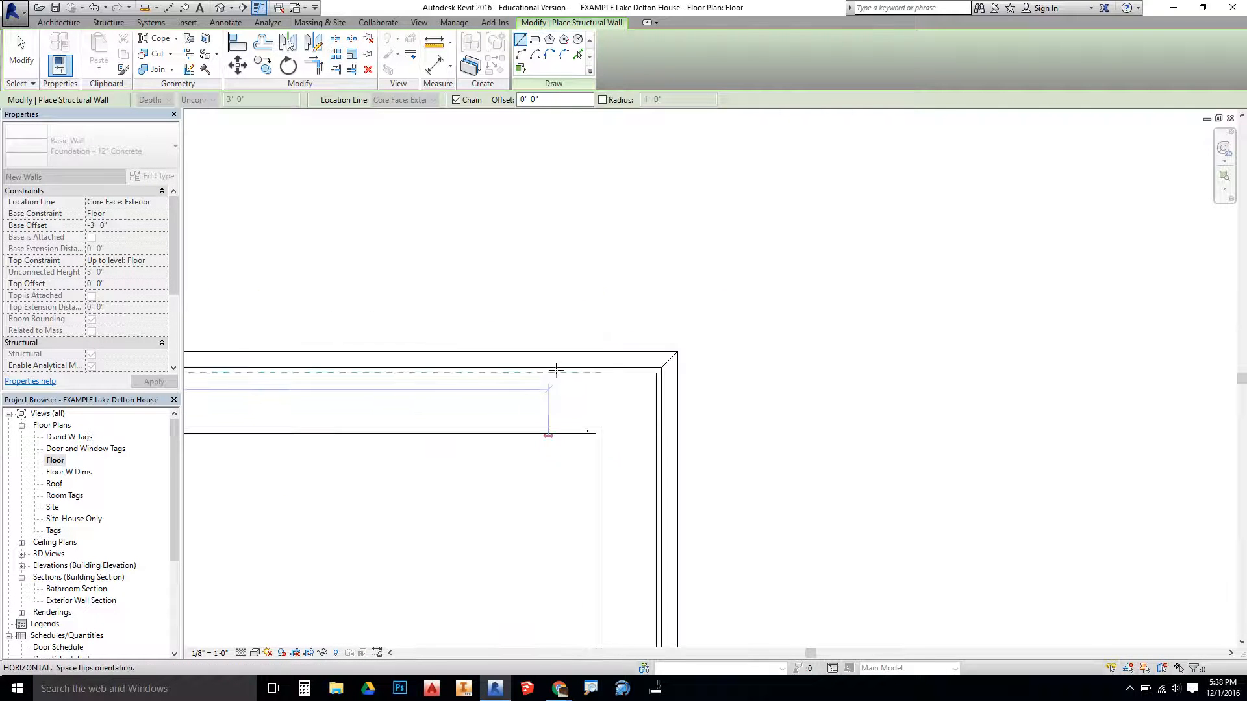
click(728, 375)
Continue the foundation wall down the garage's east wall to the inside corner beside the entry door
scroll(774, 519, down, 3)
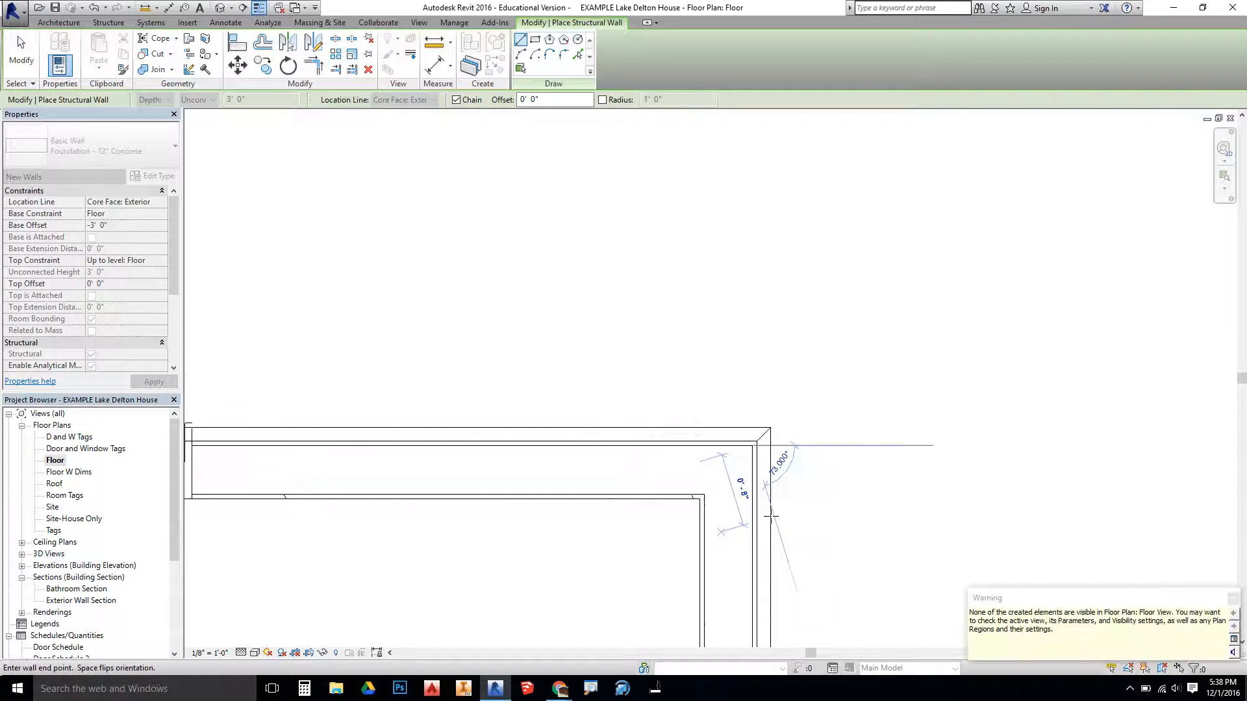
middle_drag(772, 516, 454, 109)
scroll(489, 436, down, 4)
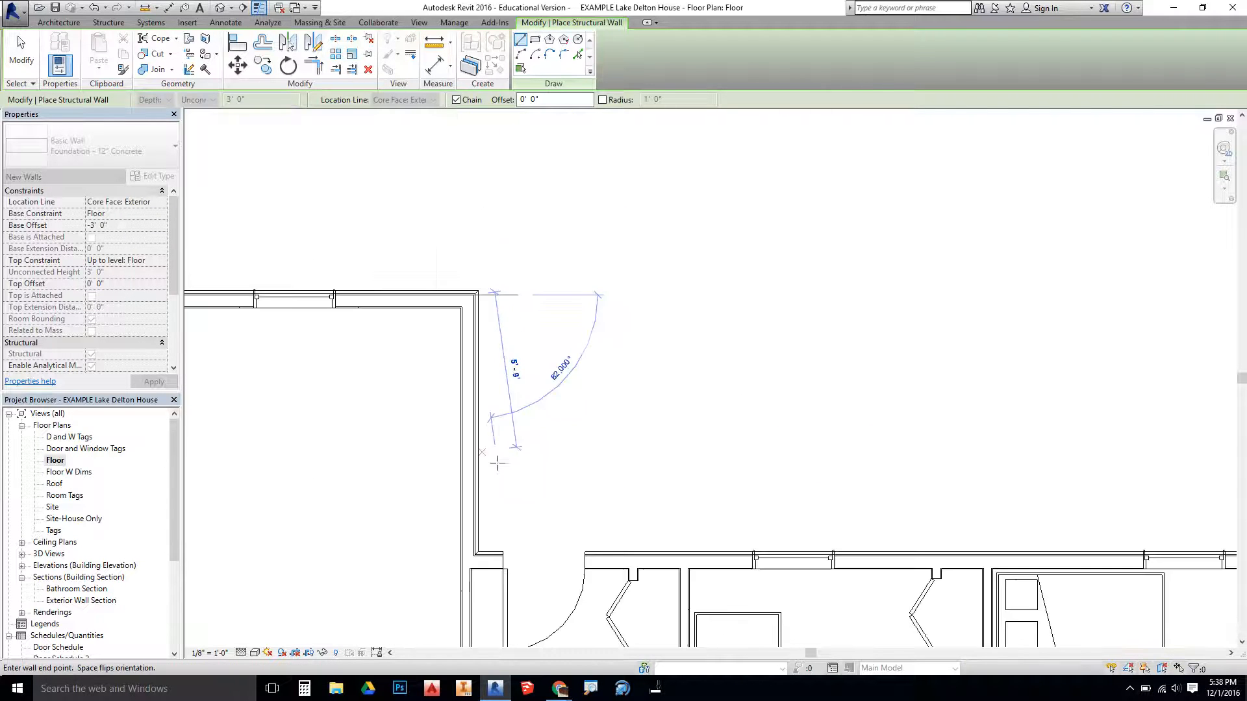
scroll(485, 554, up, 10)
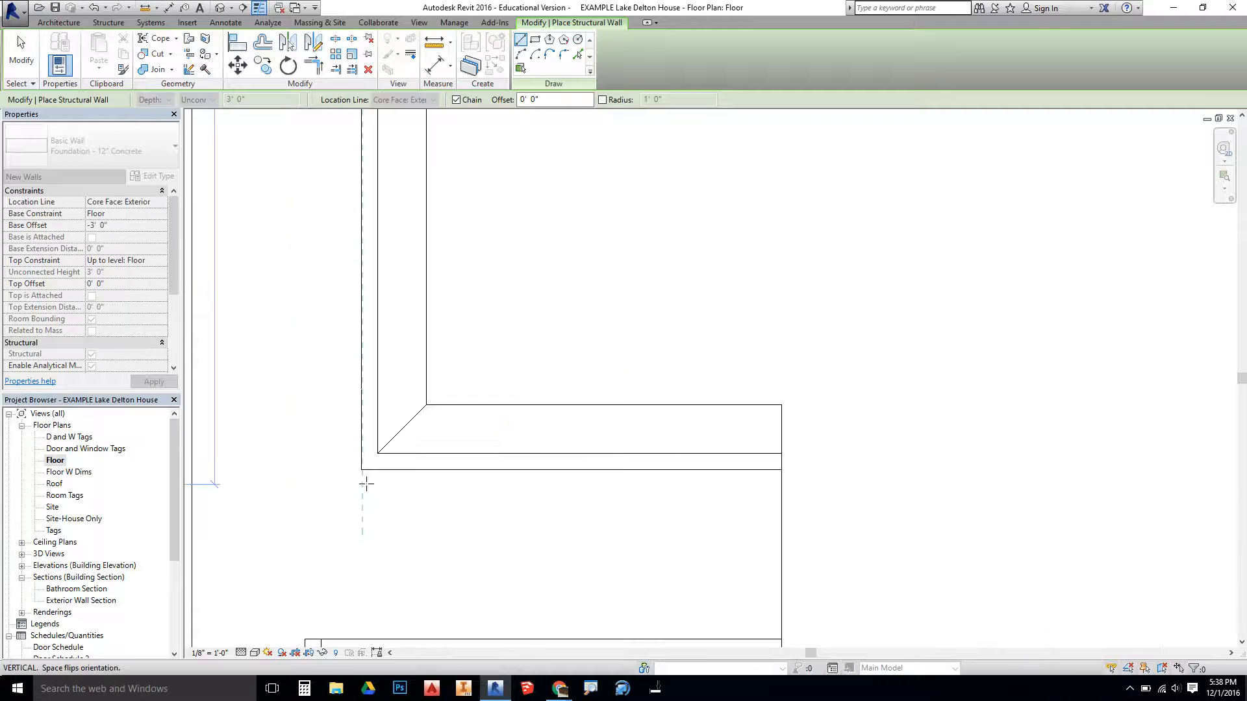
click(357, 467)
Continue the foundation wall along the bedroom wing's north wall to the core corner at the house's northeast end
scroll(441, 487, down, 4)
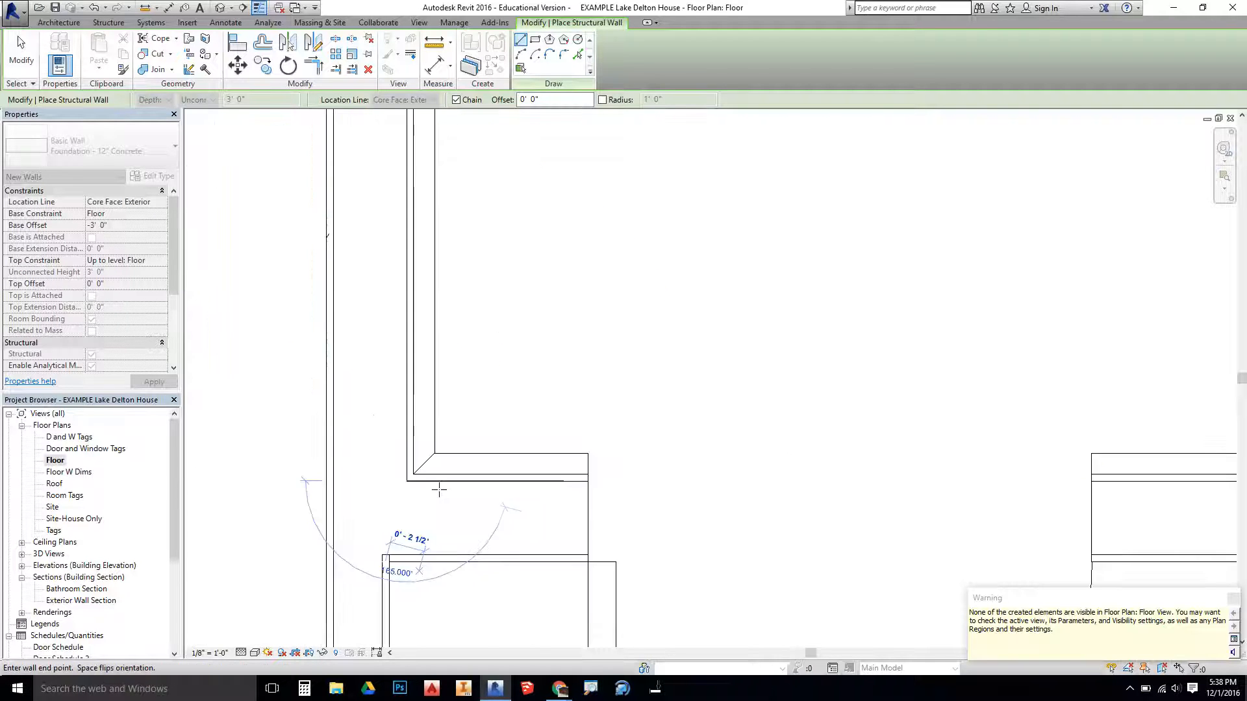
middle_drag(732, 470, 196, 428)
scroll(613, 403, down, 1)
scroll(619, 390, down, 1)
middle_drag(812, 410, 292, 384)
scroll(1018, 387, up, 7)
scroll(1007, 458, up, 3)
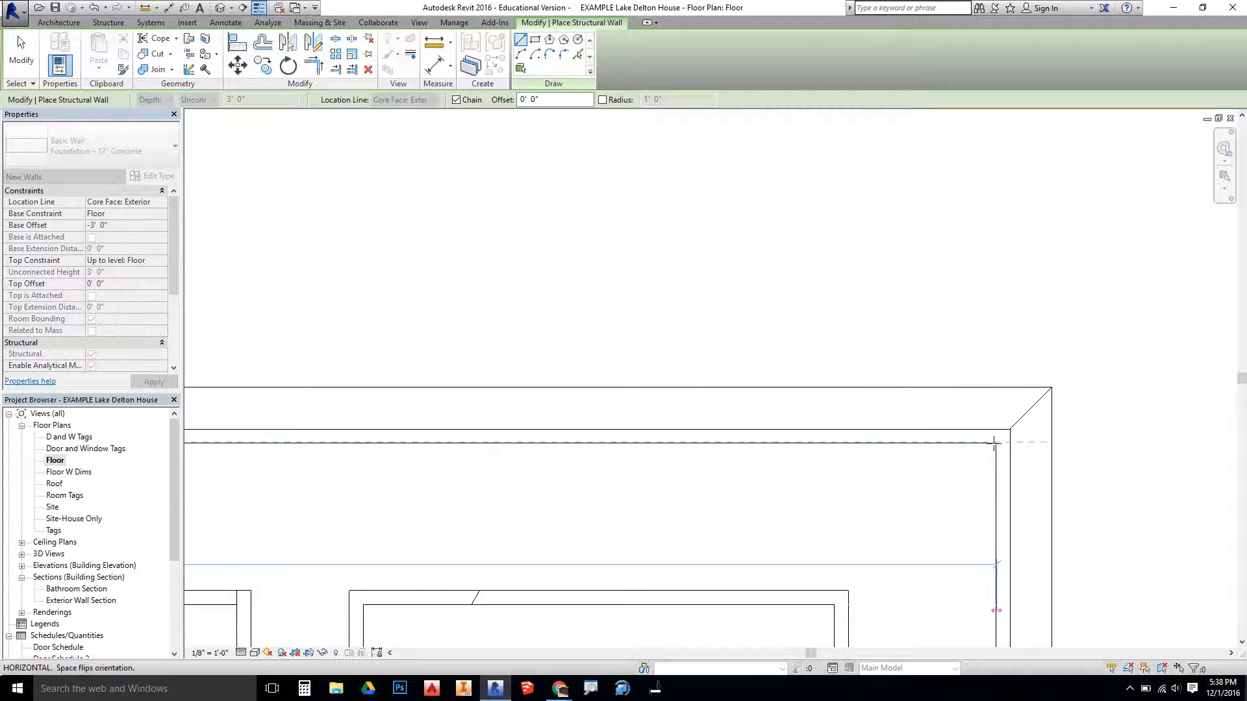
click(994, 443)
Continue the foundation wall down the bedroom wing's east wall to the core corner at the house's southeast end
scroll(995, 443, down, 3)
middle_drag(1028, 523, 786, 120)
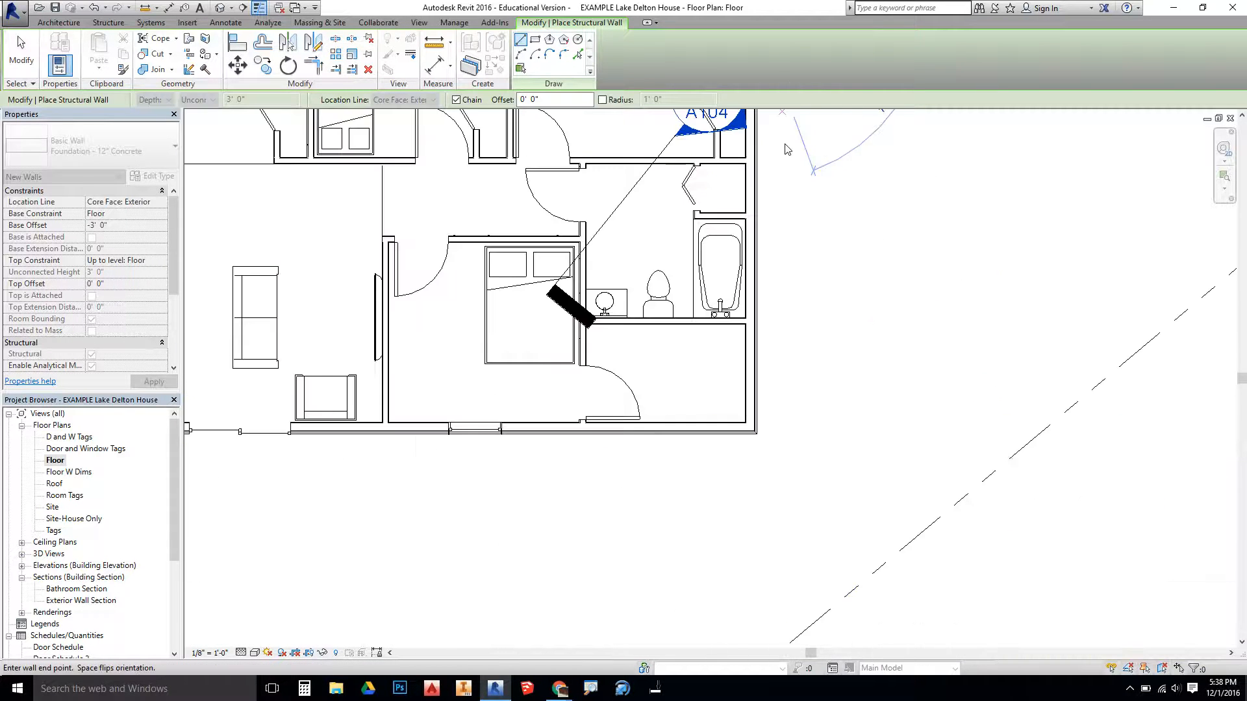
scroll(763, 397, up, 13)
middle_drag(695, 508, 661, 390)
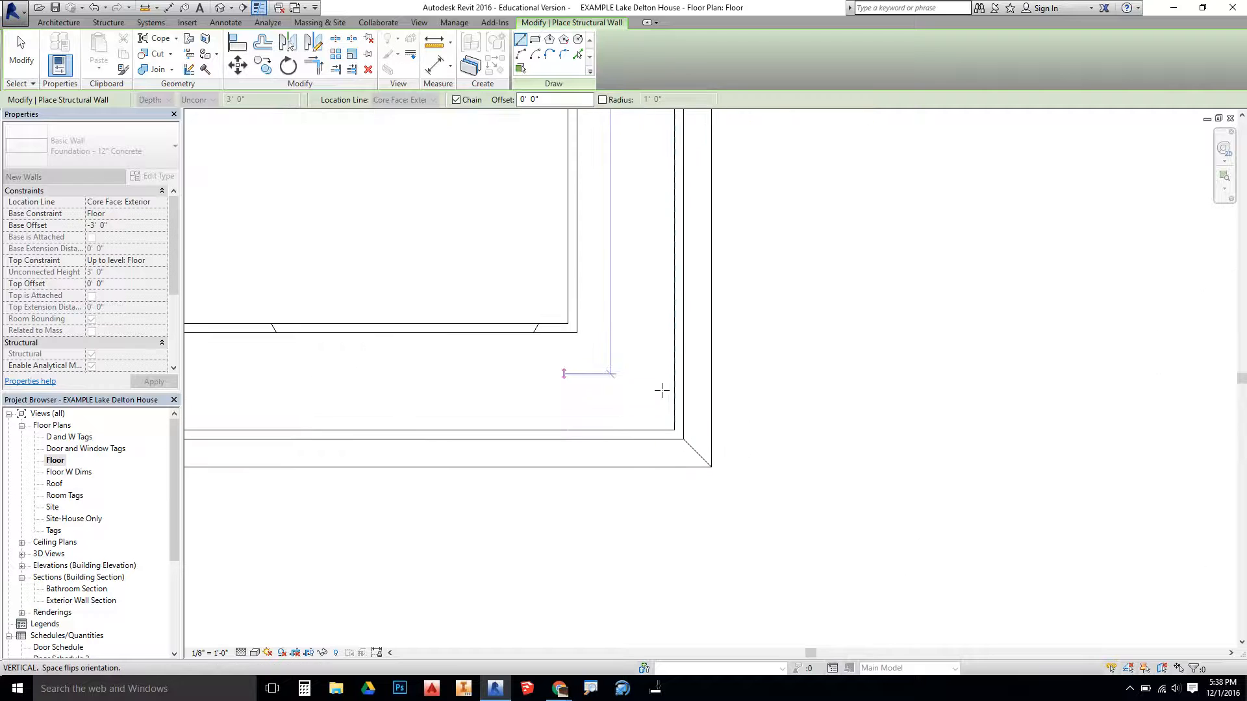
click(674, 429)
Continue the foundation wall along the full south wall to the core corner at the house's southwest end
scroll(674, 429, down, 4)
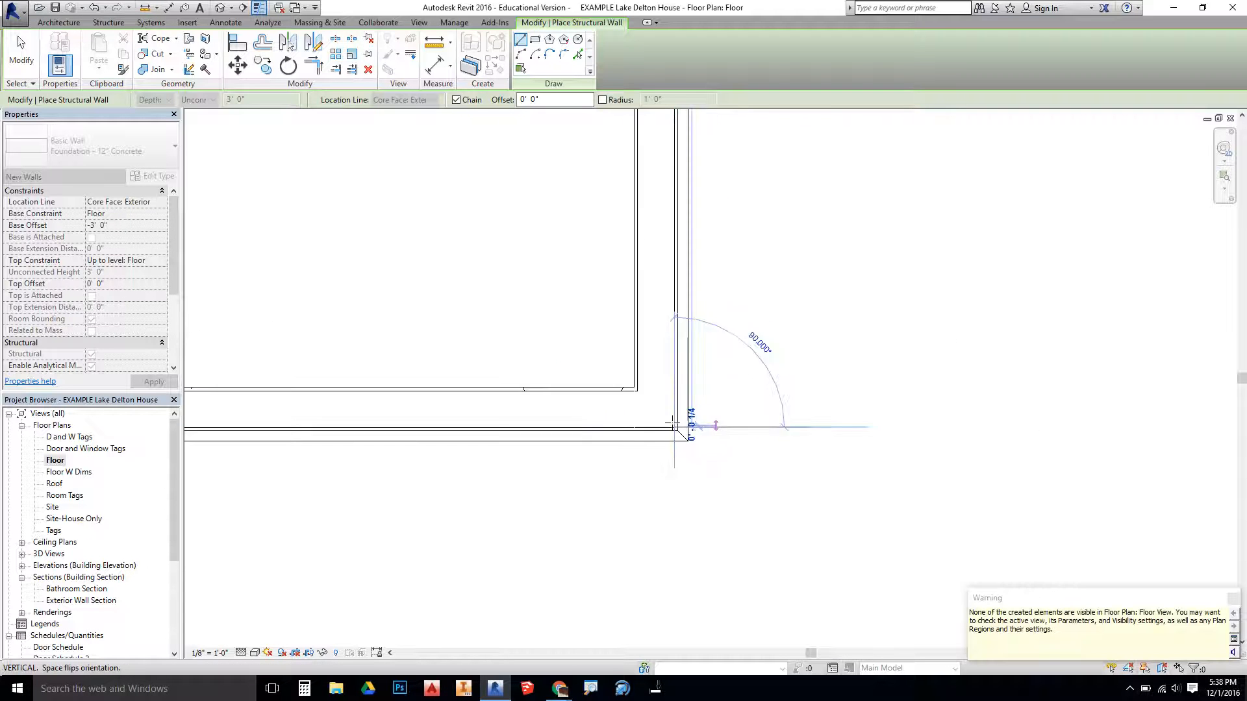
middle_drag(493, 457, 904, 446)
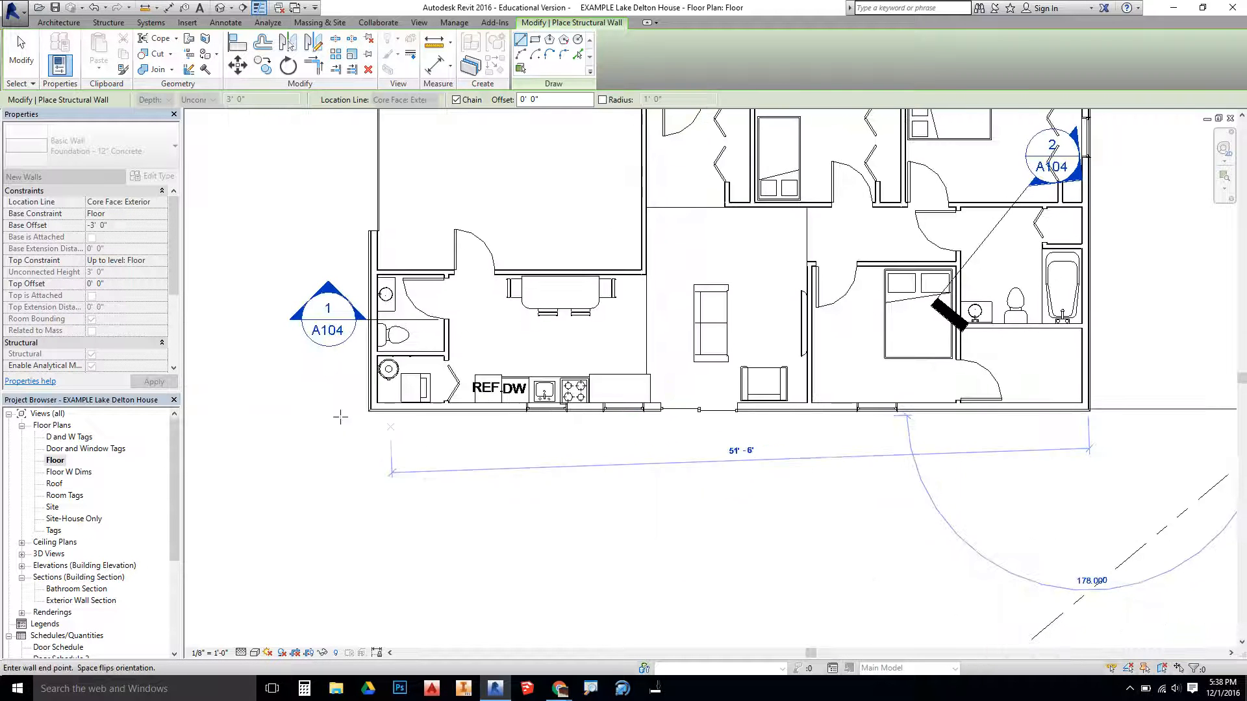
scroll(371, 415, up, 8)
scroll(367, 396, up, 2)
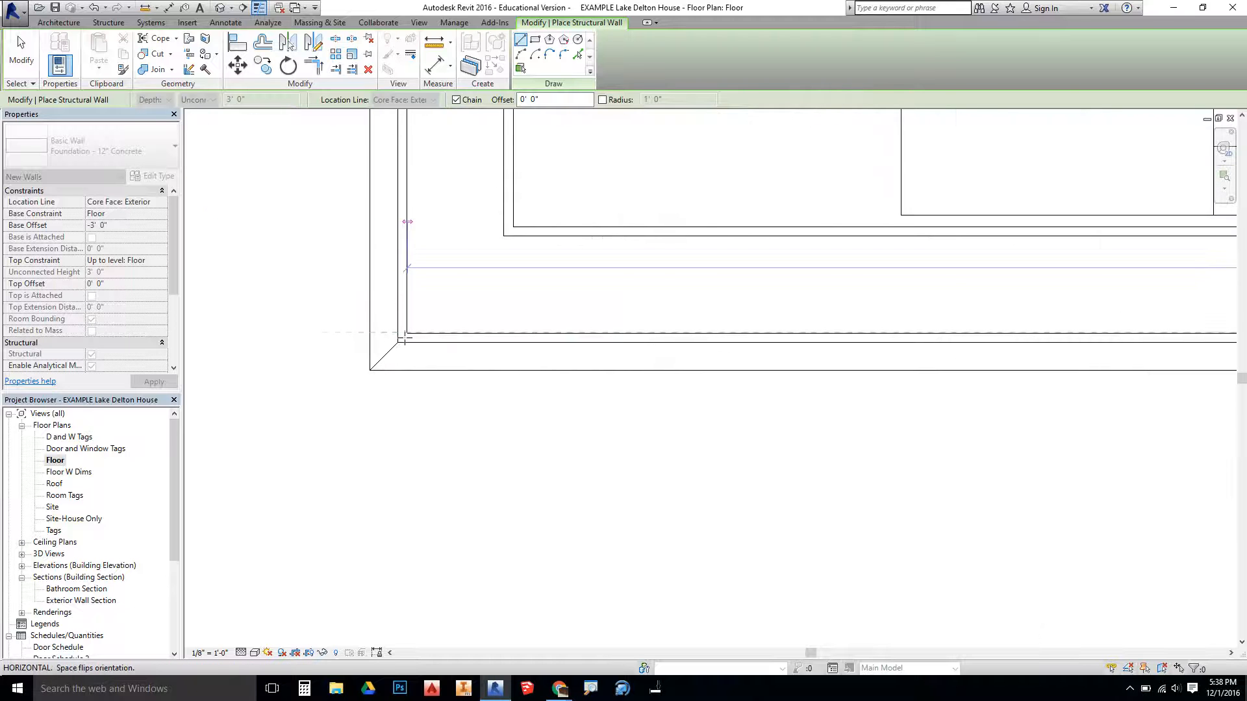
click(406, 333)
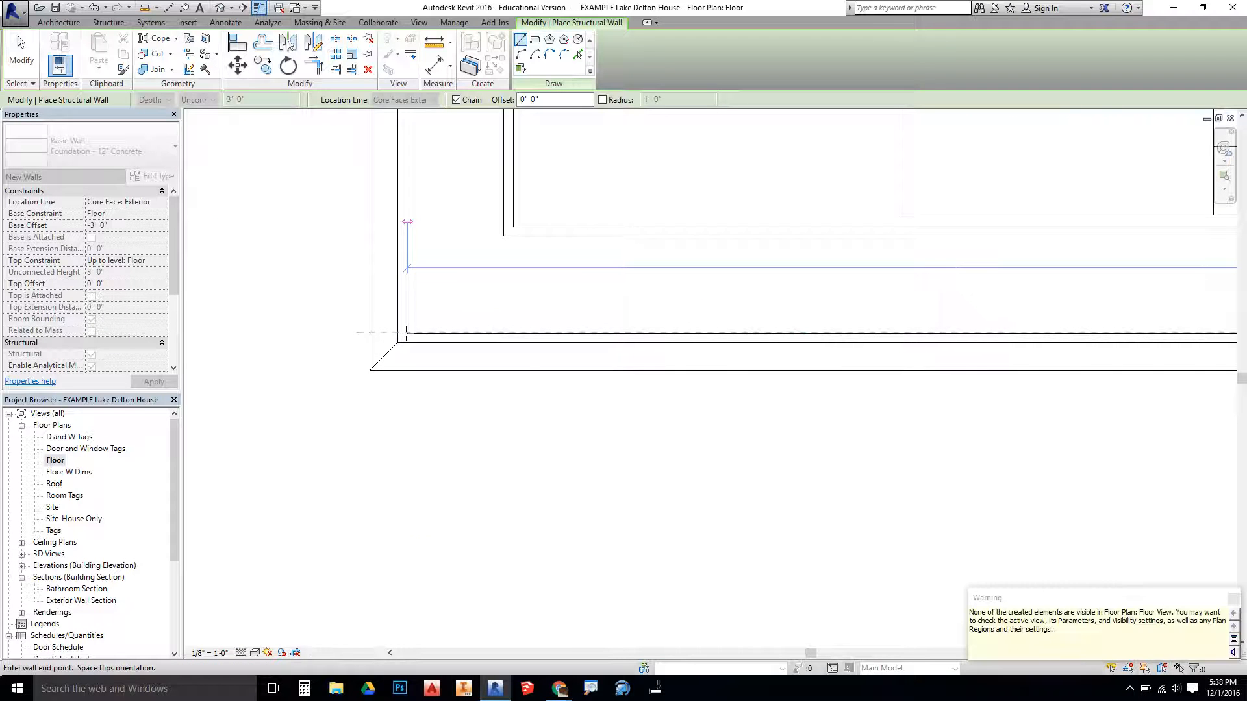
Continue the foundation wall up the west wall past the garage door to the garage's northwest core corner, closing the perimeter
scroll(406, 333, down, 7)
middle_drag(433, 304, 450, 662)
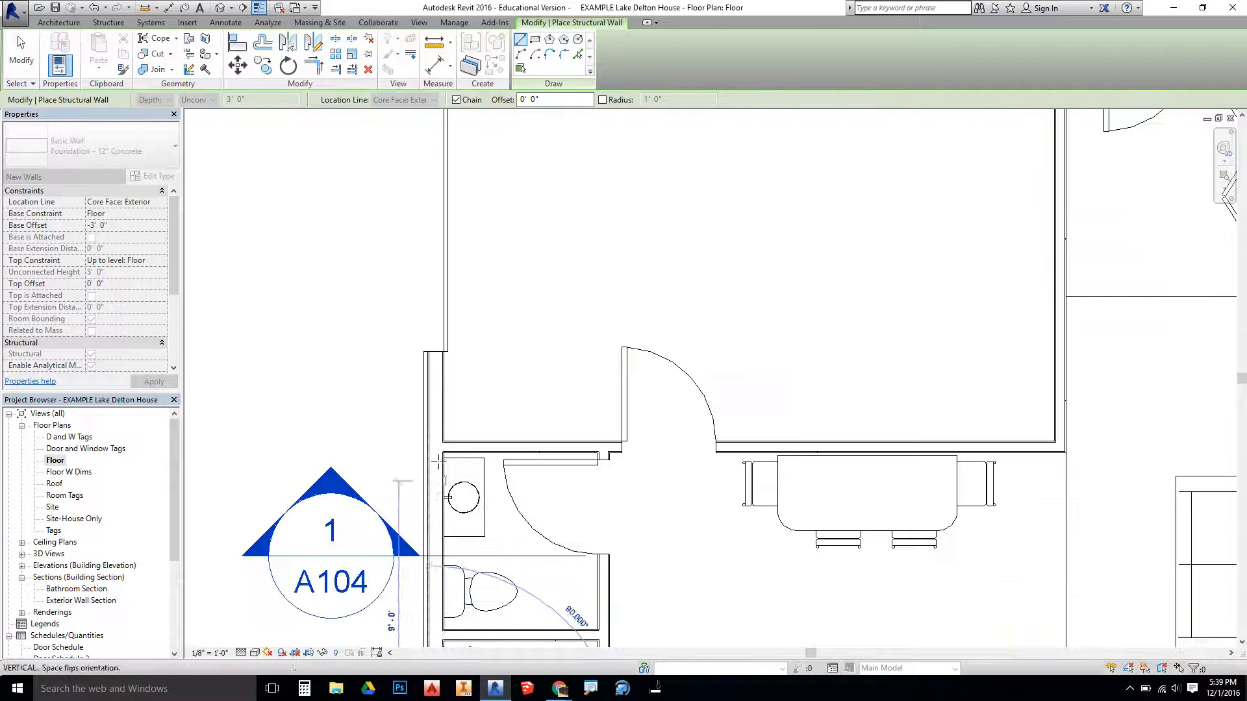
scroll(448, 375, up, 2)
scroll(449, 374, down, 6)
middle_drag(475, 271, 475, 460)
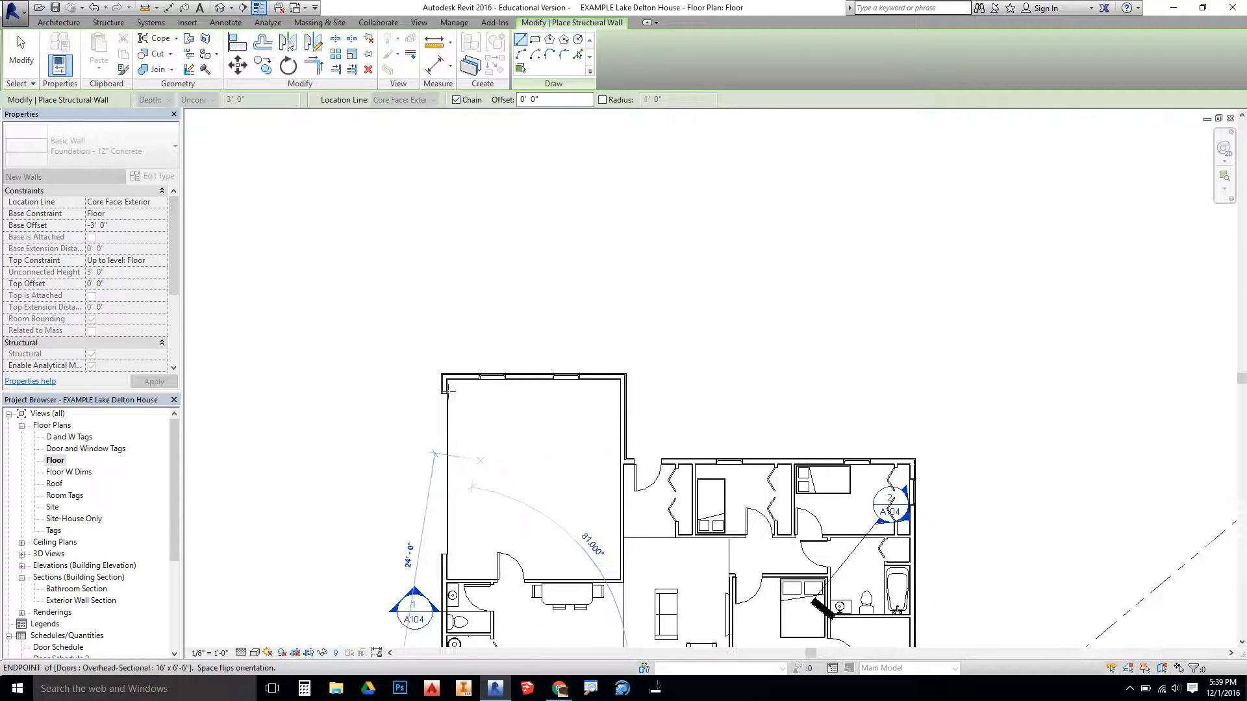
scroll(445, 384, up, 10)
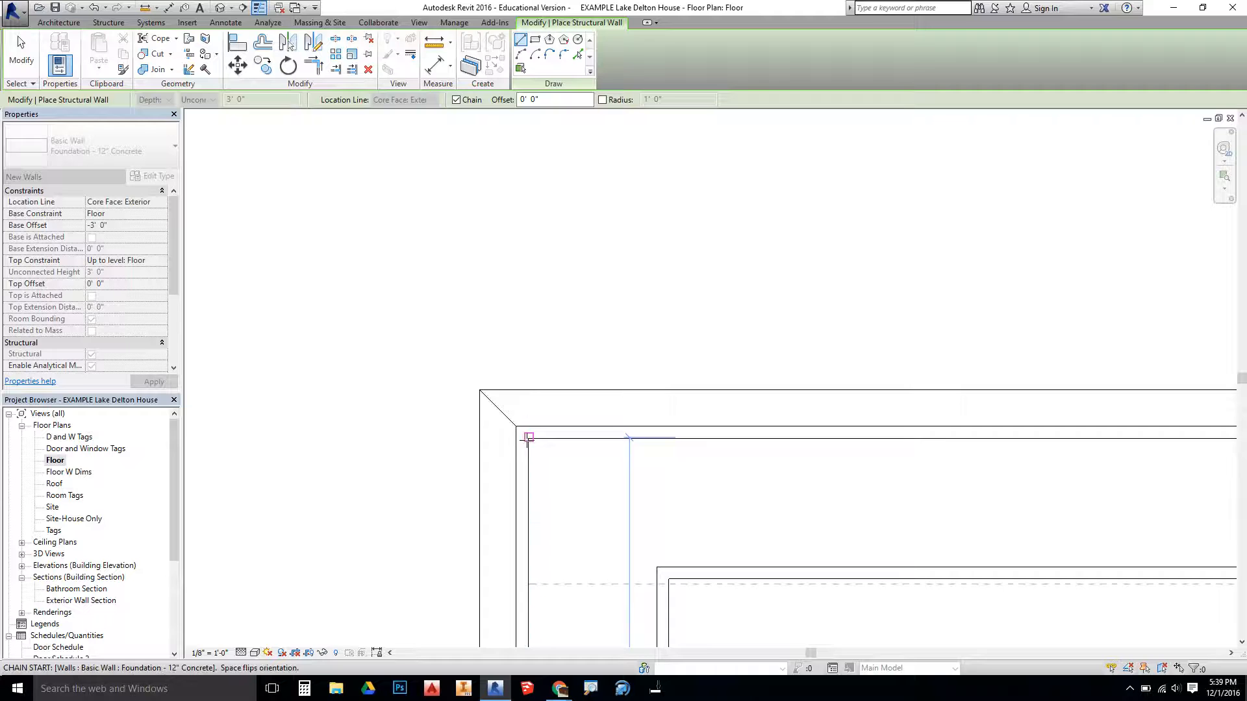
click(528, 439)
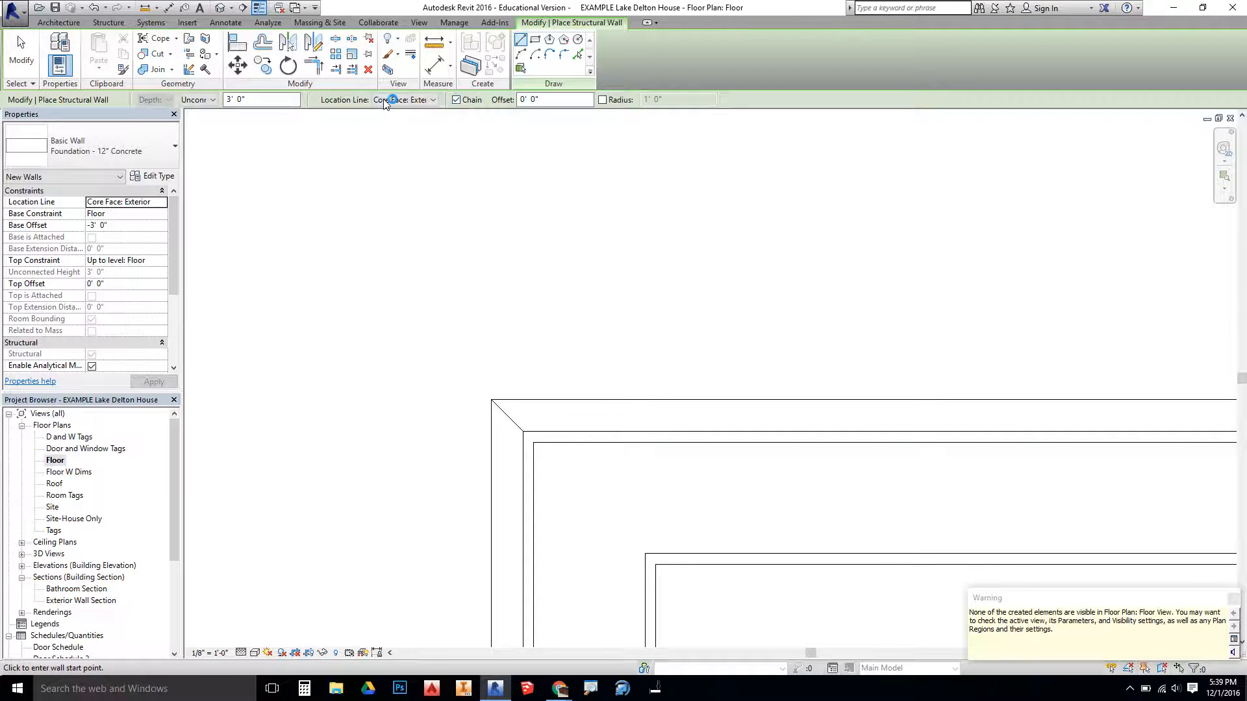
Examine the foundation walls in the 3D view, close up at the east wall's base and from below the slab
click(221, 9)
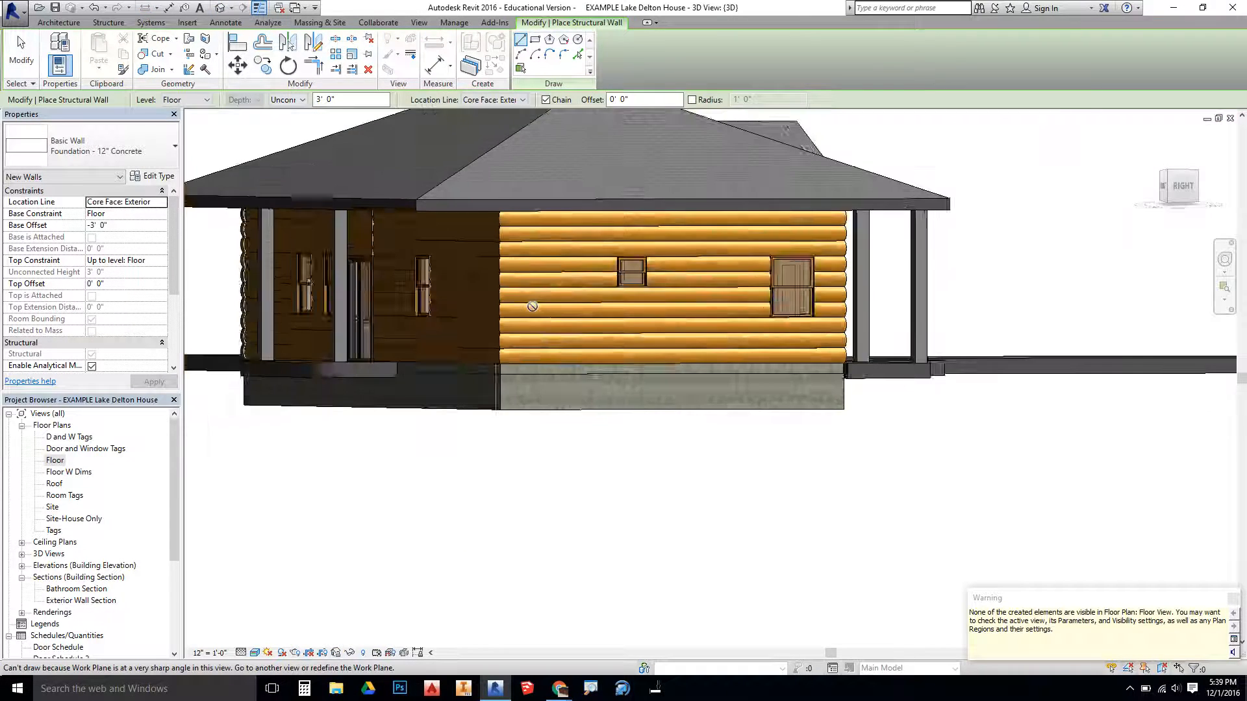
scroll(533, 306, down, 2)
shift+middle_drag(609, 438, 562, 497)
scroll(397, 390, up, 8)
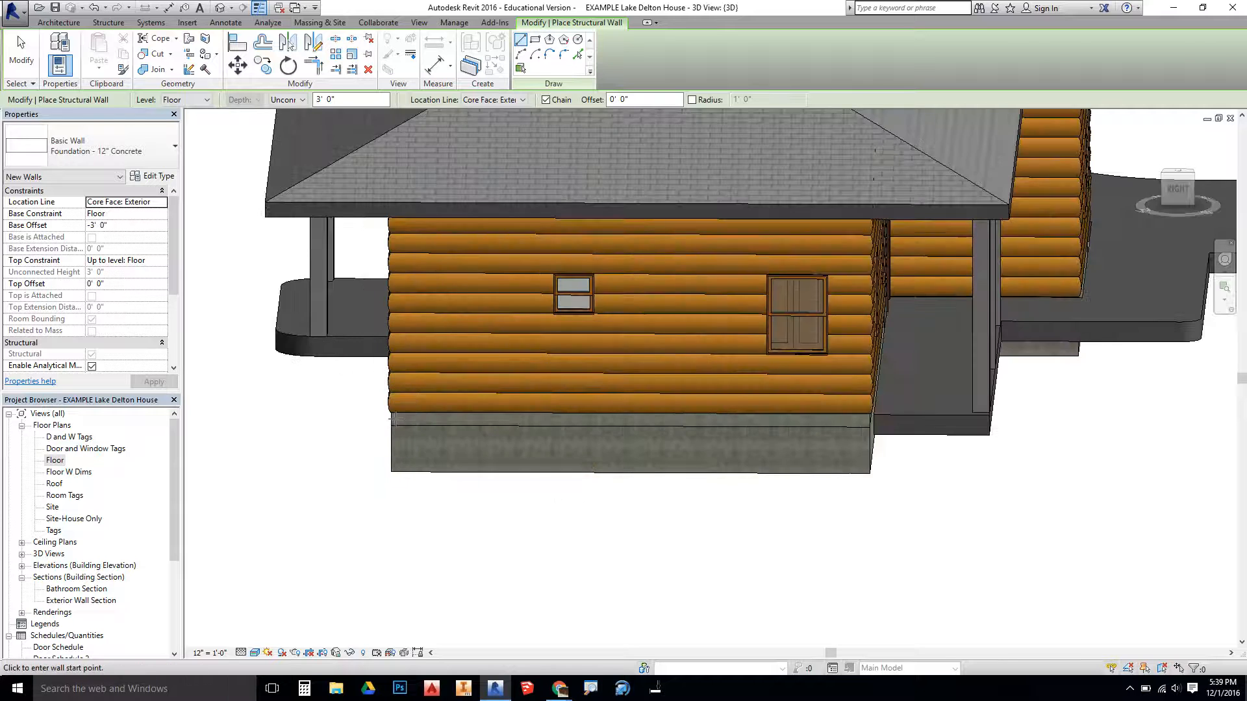
scroll(303, 449, up, 2)
scroll(312, 426, down, 6)
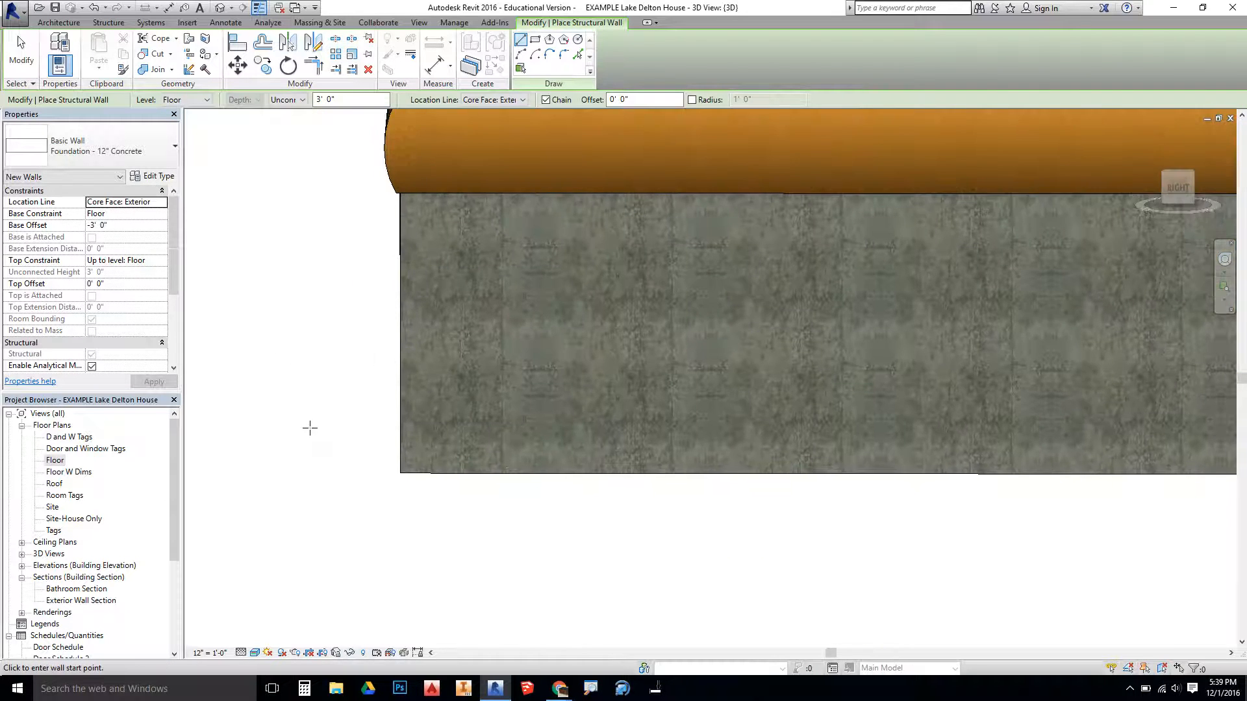
scroll(309, 417, down, 8)
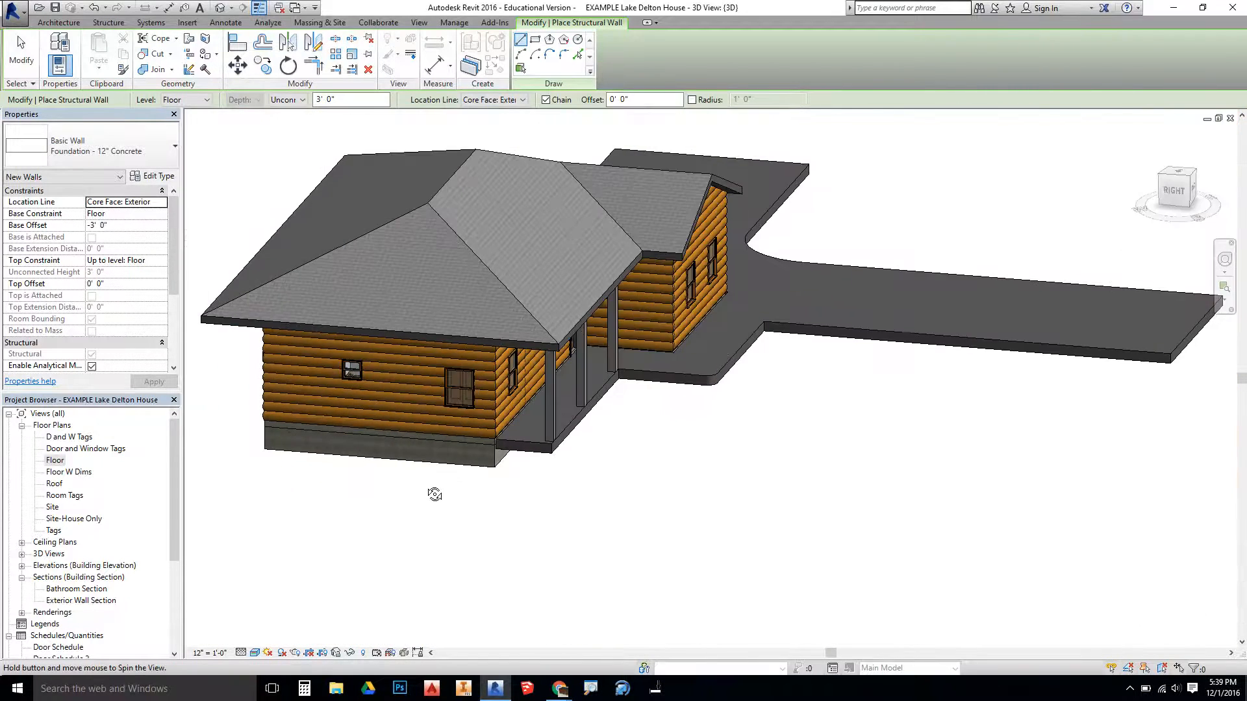
shift+middle_drag(431, 495, 404, 362)
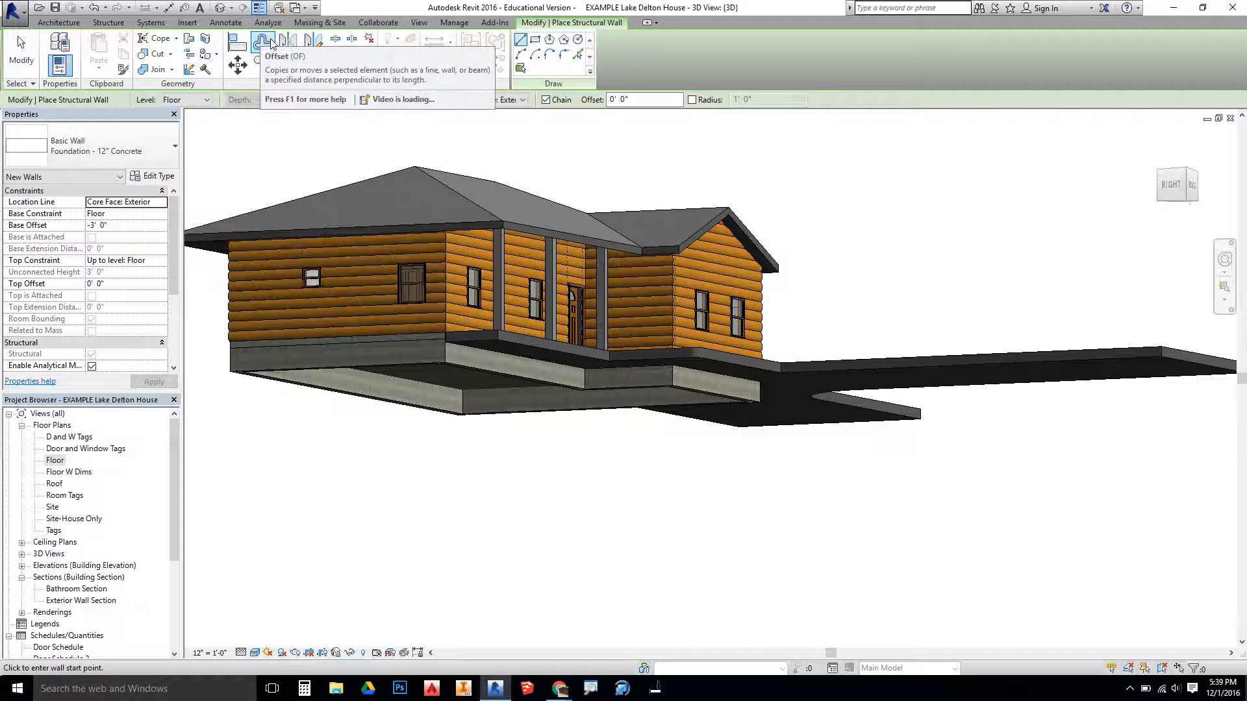
Place Bearing Footing - 36" x 12" wall foundations under the perimeter foundation walls in the 3D view
click(107, 22)
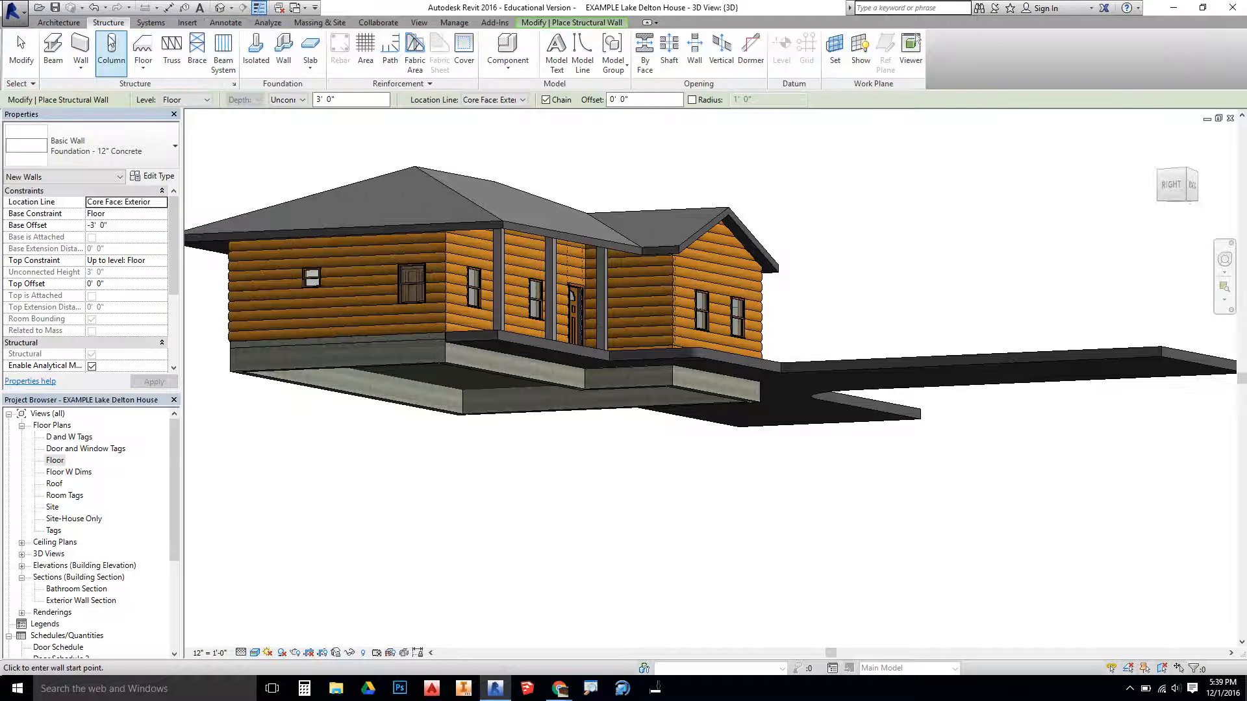
click(282, 52)
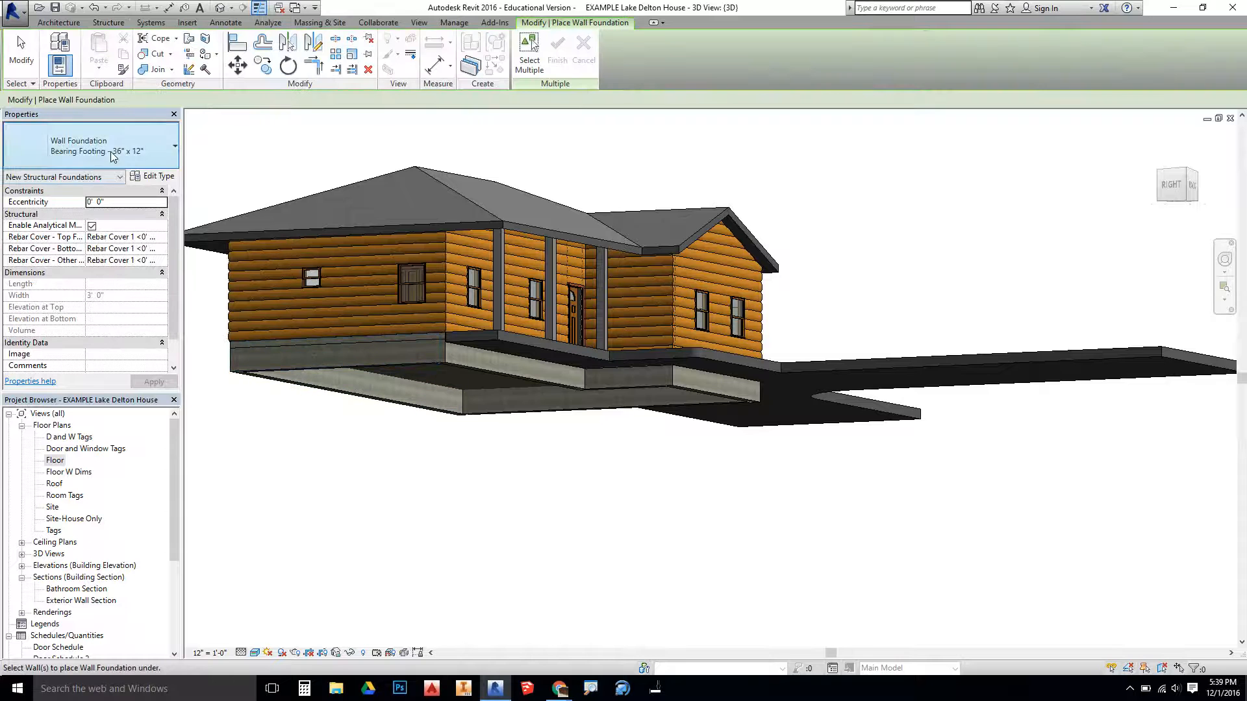
shift+middle_drag(287, 424, 259, 432)
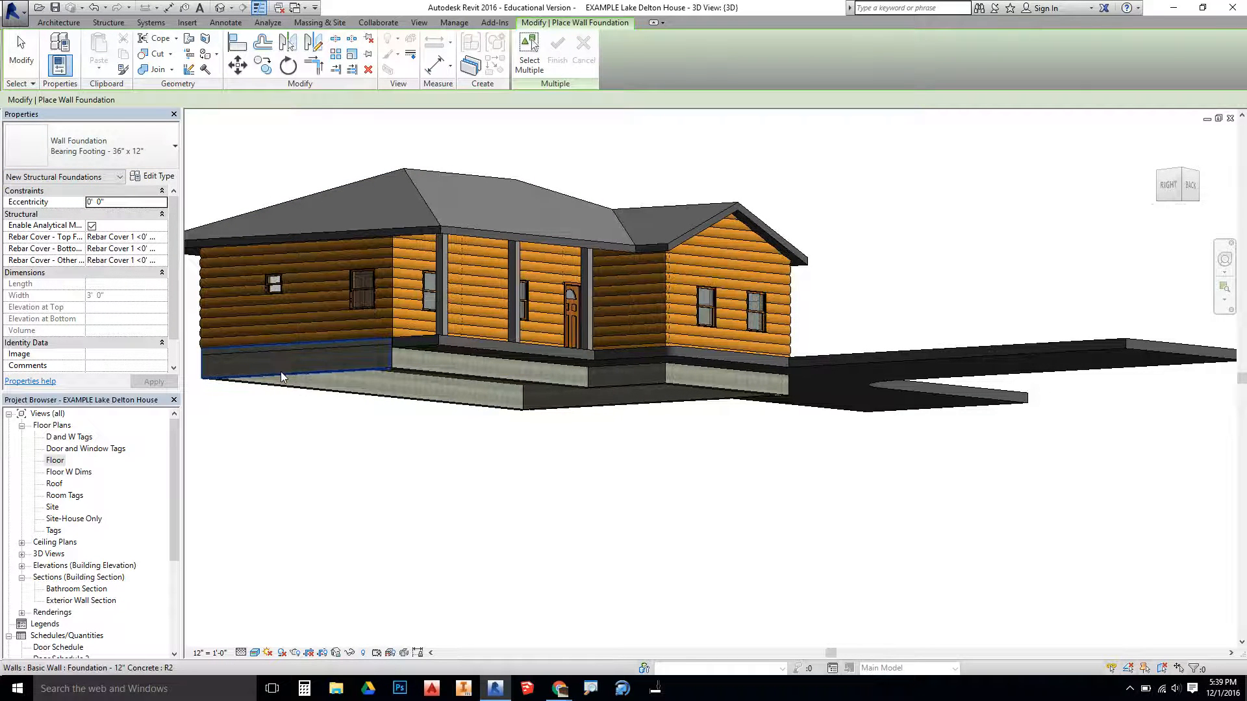
click(351, 367)
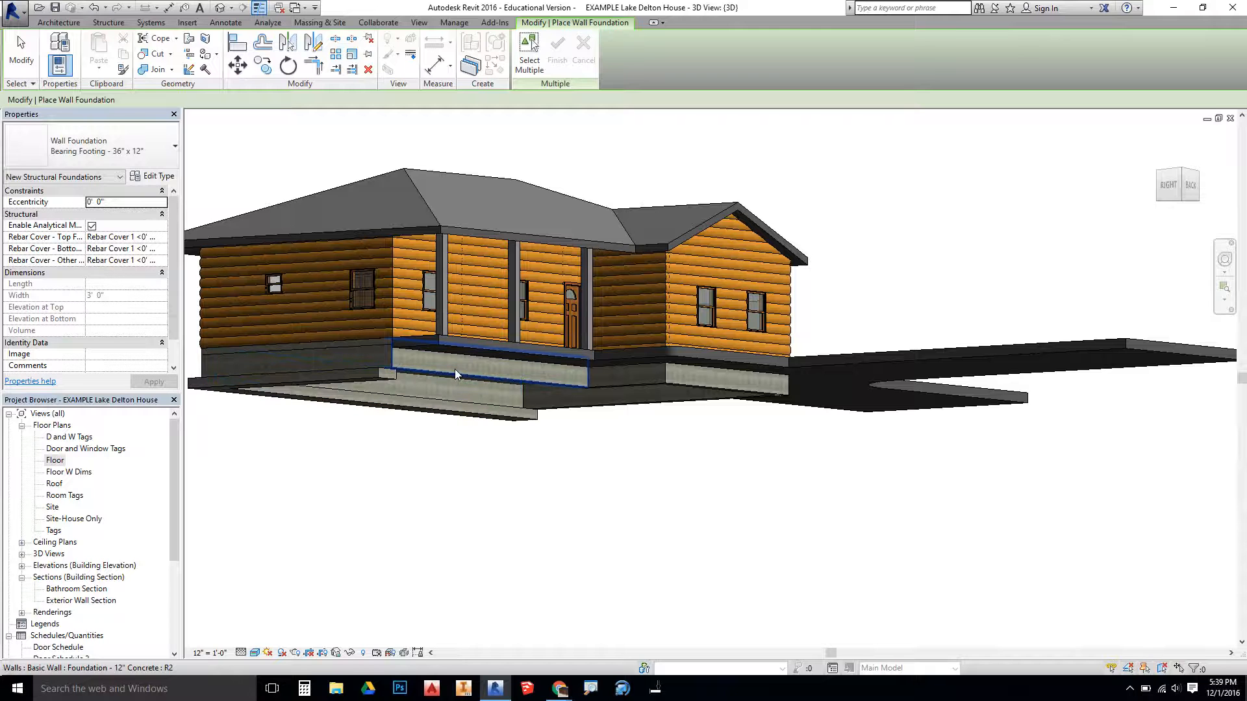
click(455, 369)
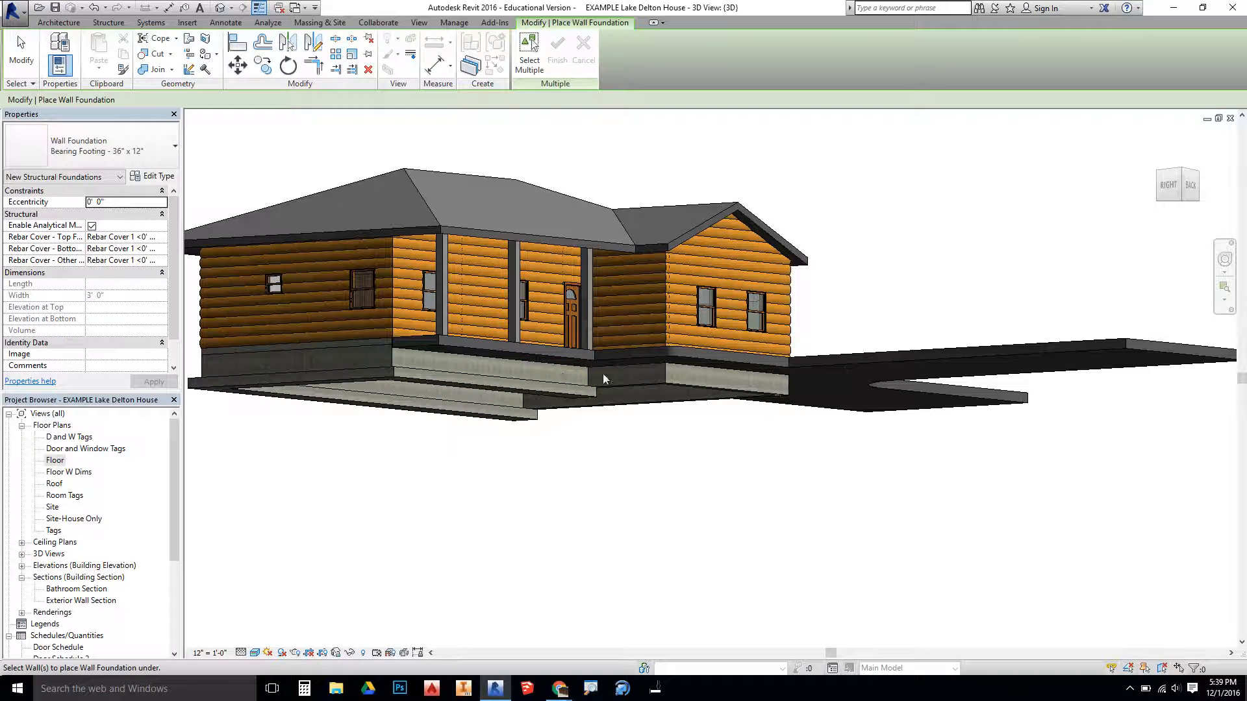
click(686, 381)
shift+middle_drag(699, 422, 373, 343)
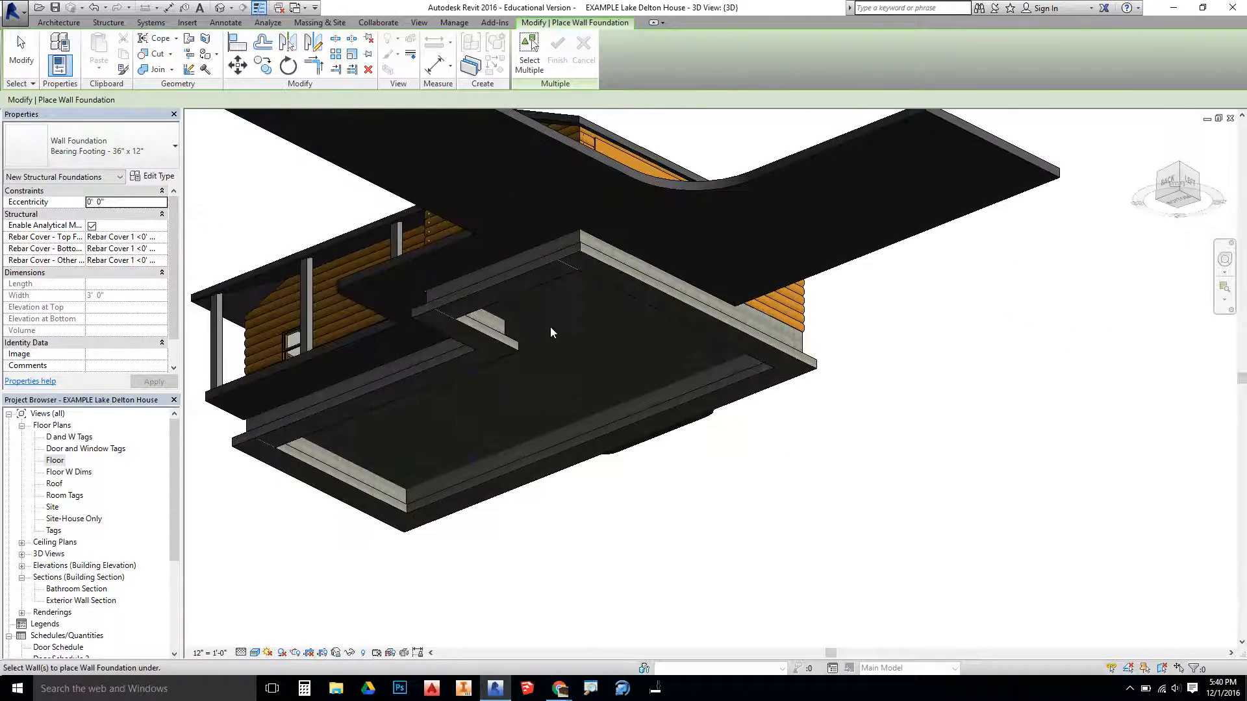
shift+middle_drag(453, 456, 664, 620)
shift+middle_drag(585, 479, 602, 562)
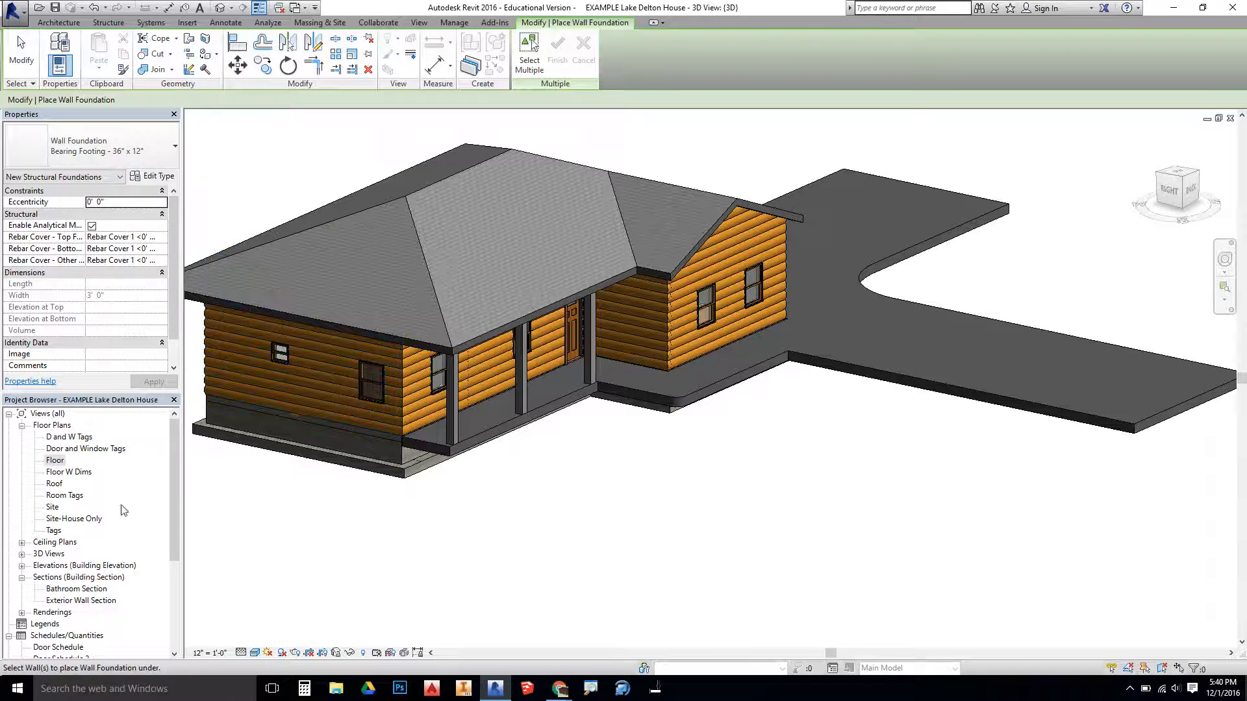
In the Floor plan, cut a north-facing building section through the west exterior wall at the southwest utility closet, shortening its view depth to stay within the closet
double_click(55, 460)
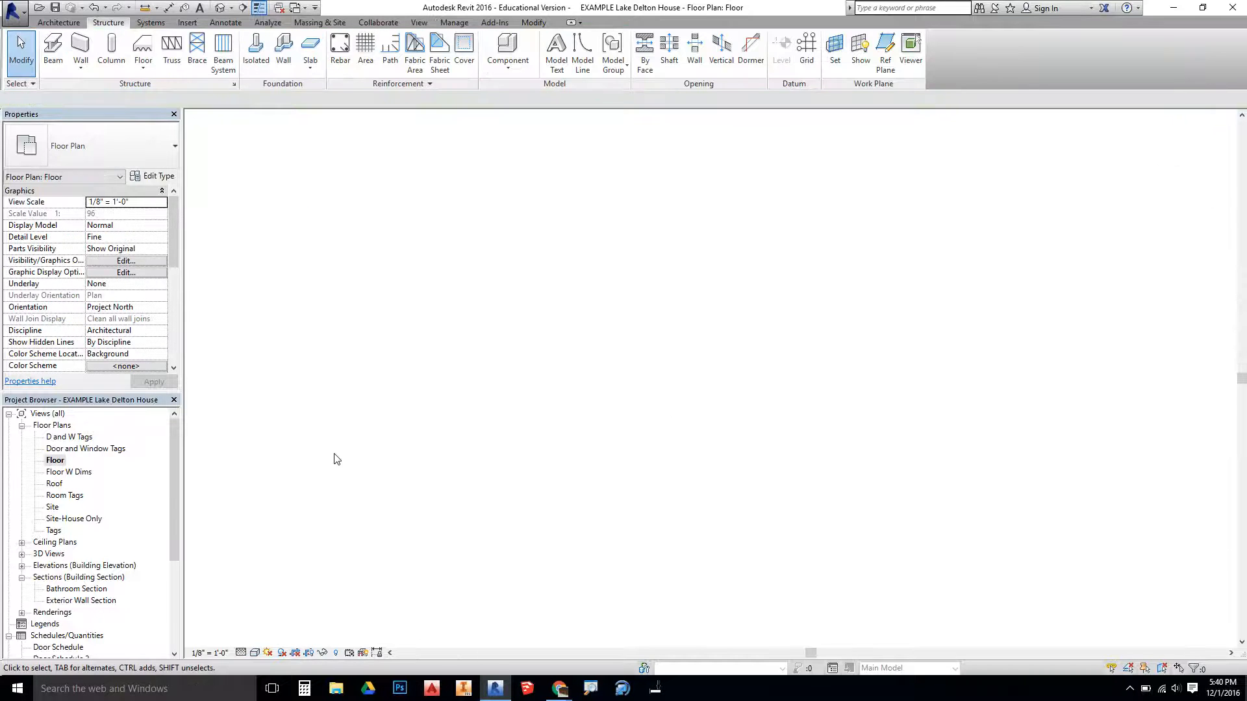
scroll(484, 411, down, 6)
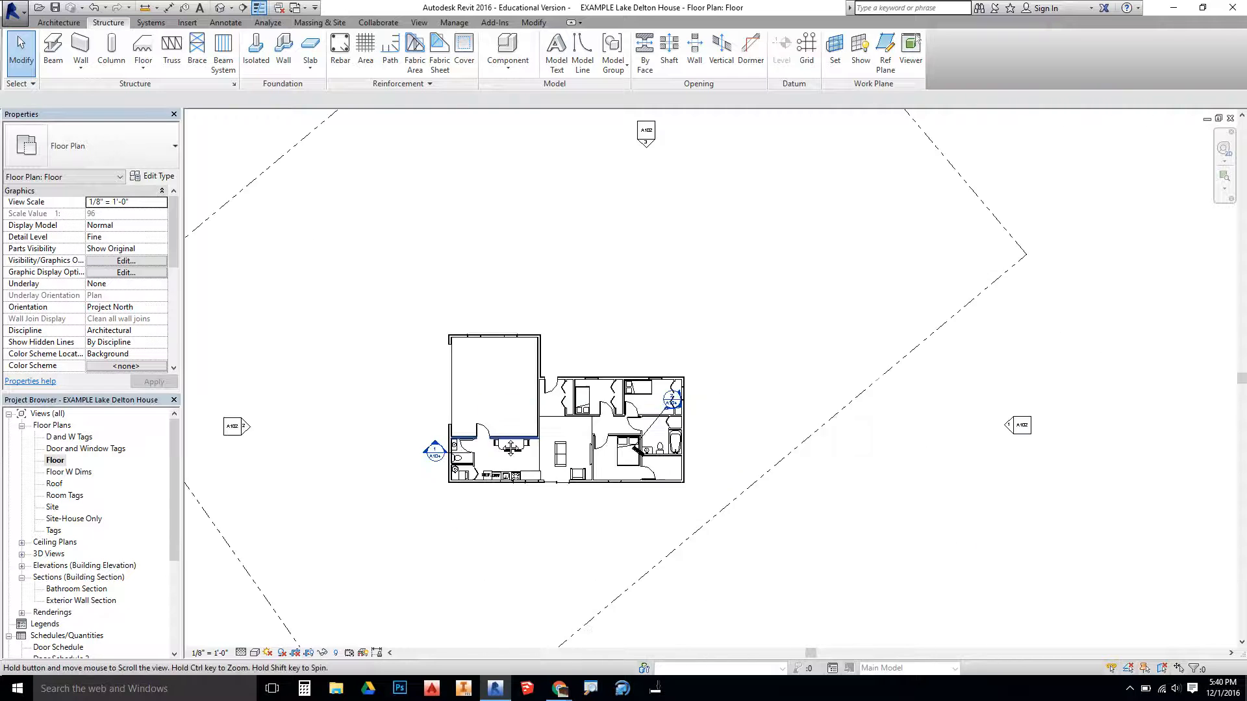
scroll(428, 436, up, 8)
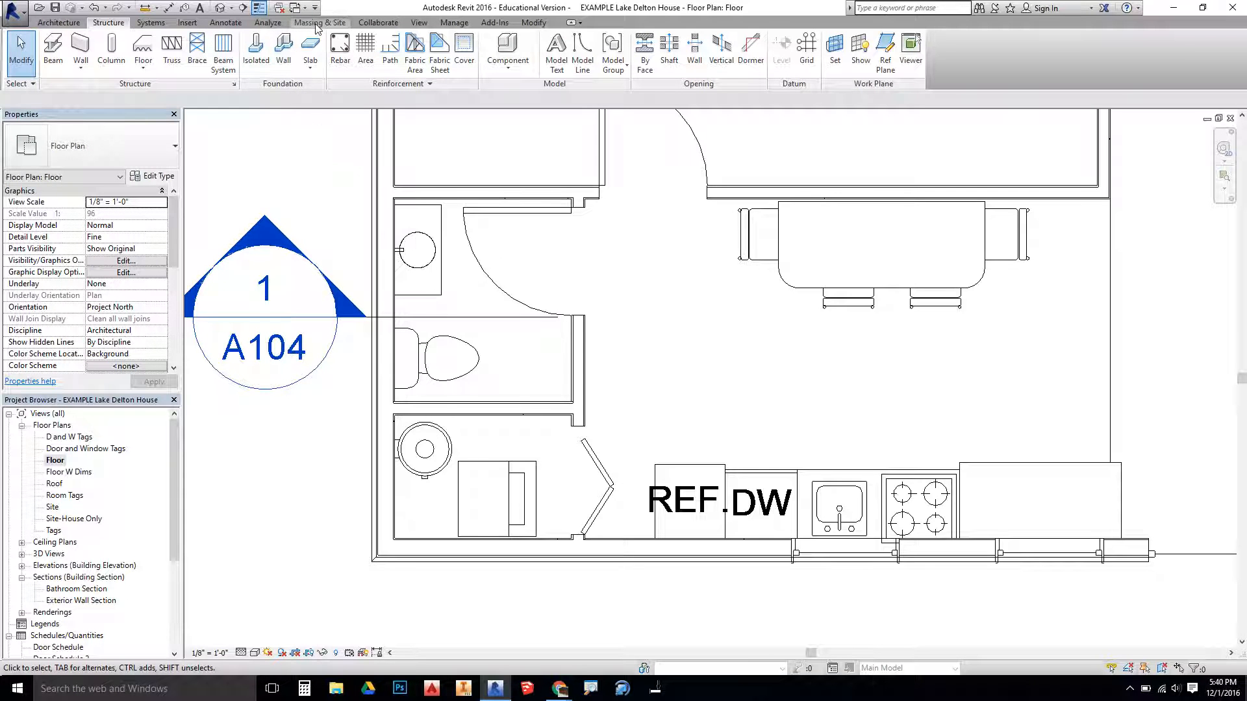
click(415, 22)
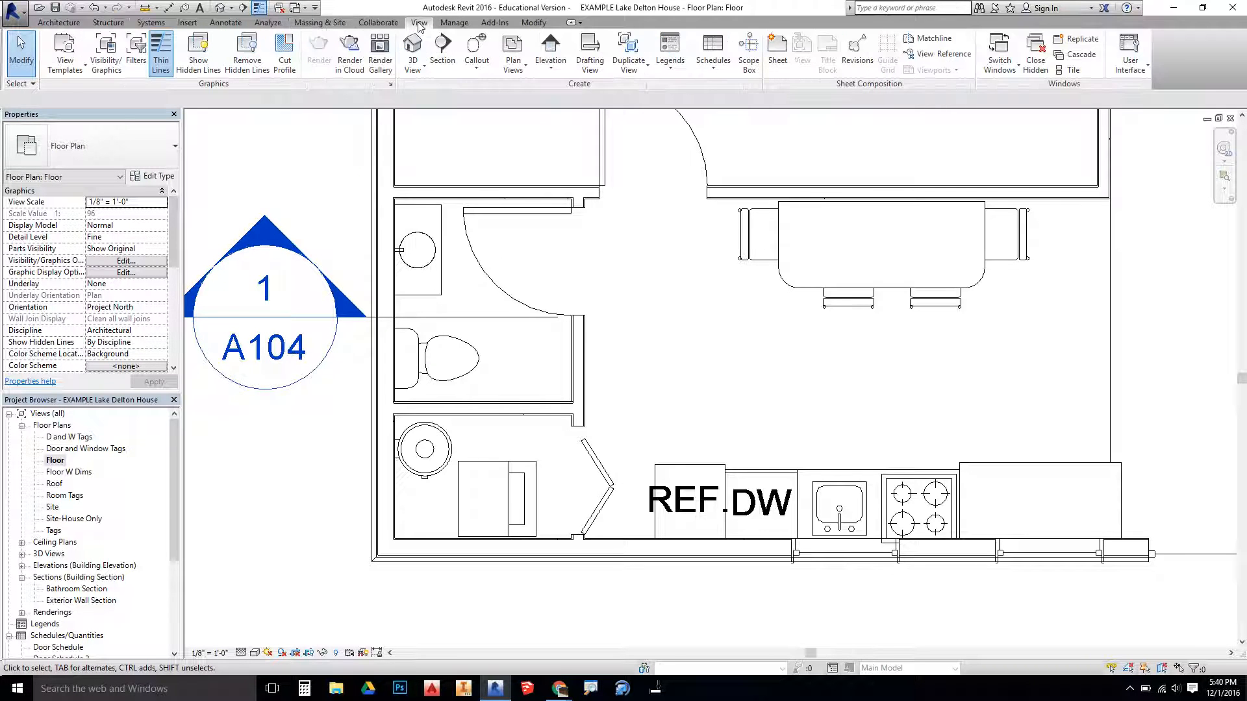
click(440, 56)
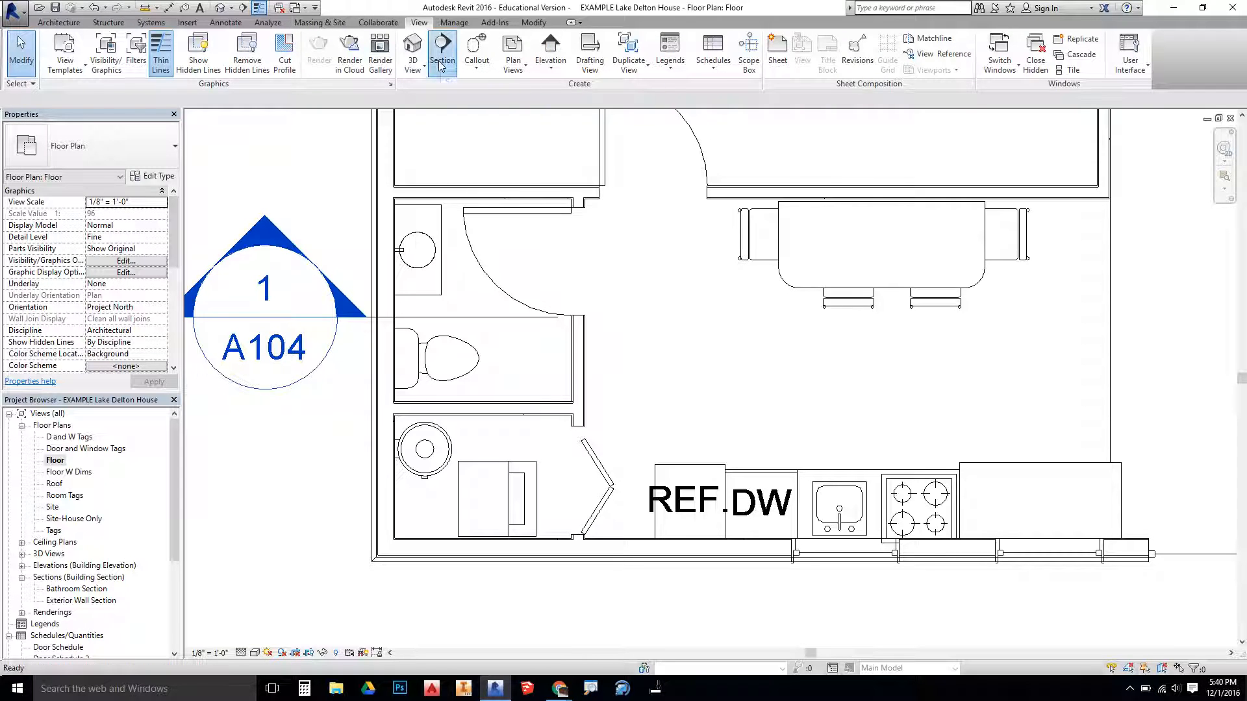
scroll(376, 517, down, 3)
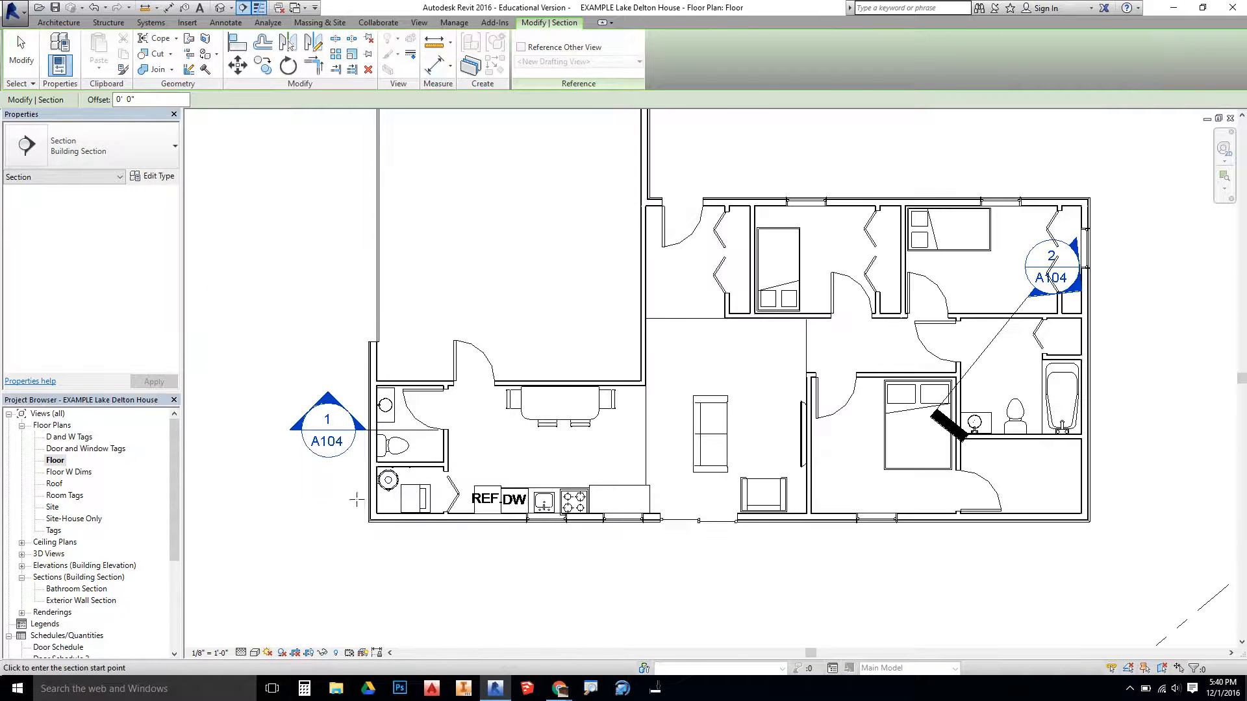
click(321, 500)
click(421, 500)
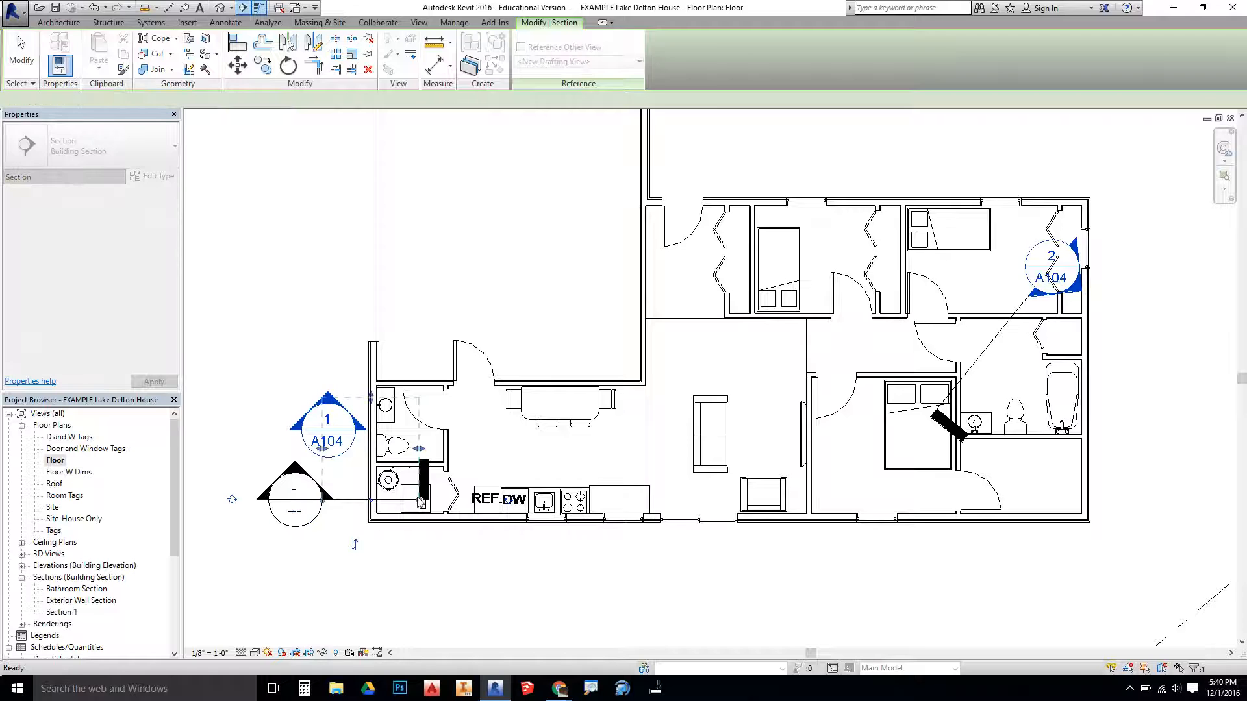
scroll(373, 434, up, 3)
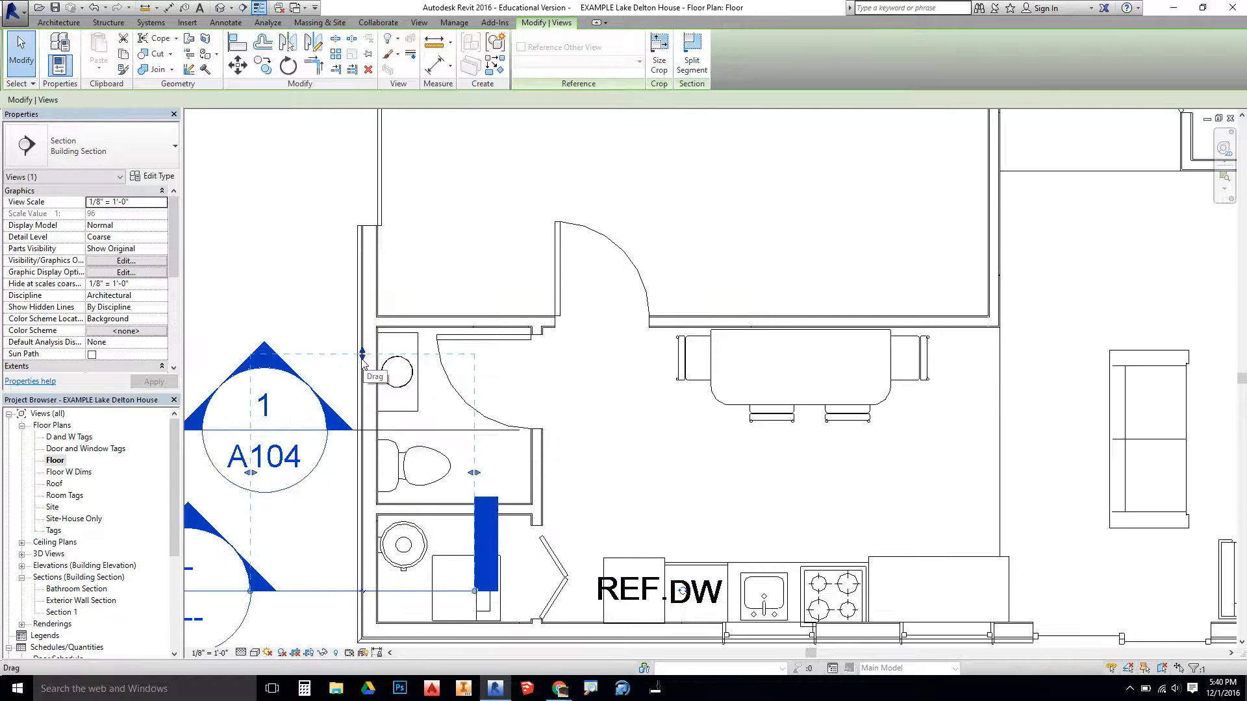
drag(363, 361, 372, 557)
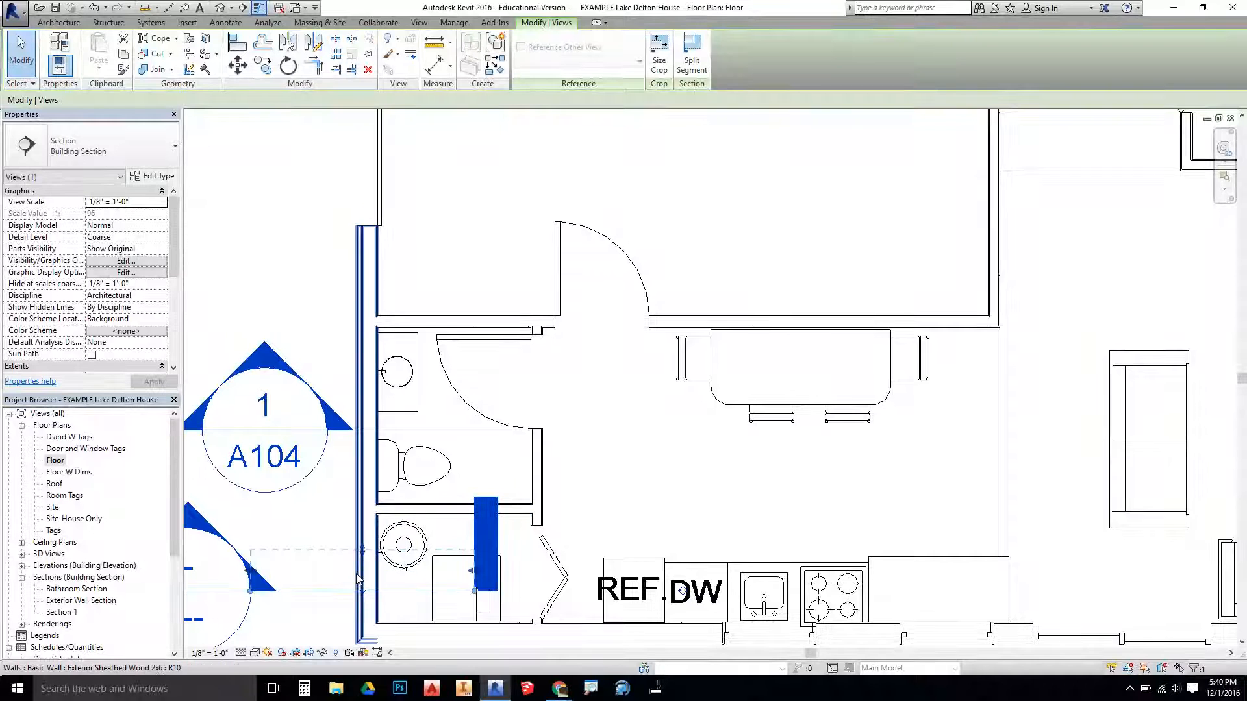
mouse_move(358, 206)
middle_down()
mouse_move(356, 329)
mouse_move(423, 646)
middle_up()
middle_drag(431, 289, 456, 627)
scroll(458, 584, up, 1)
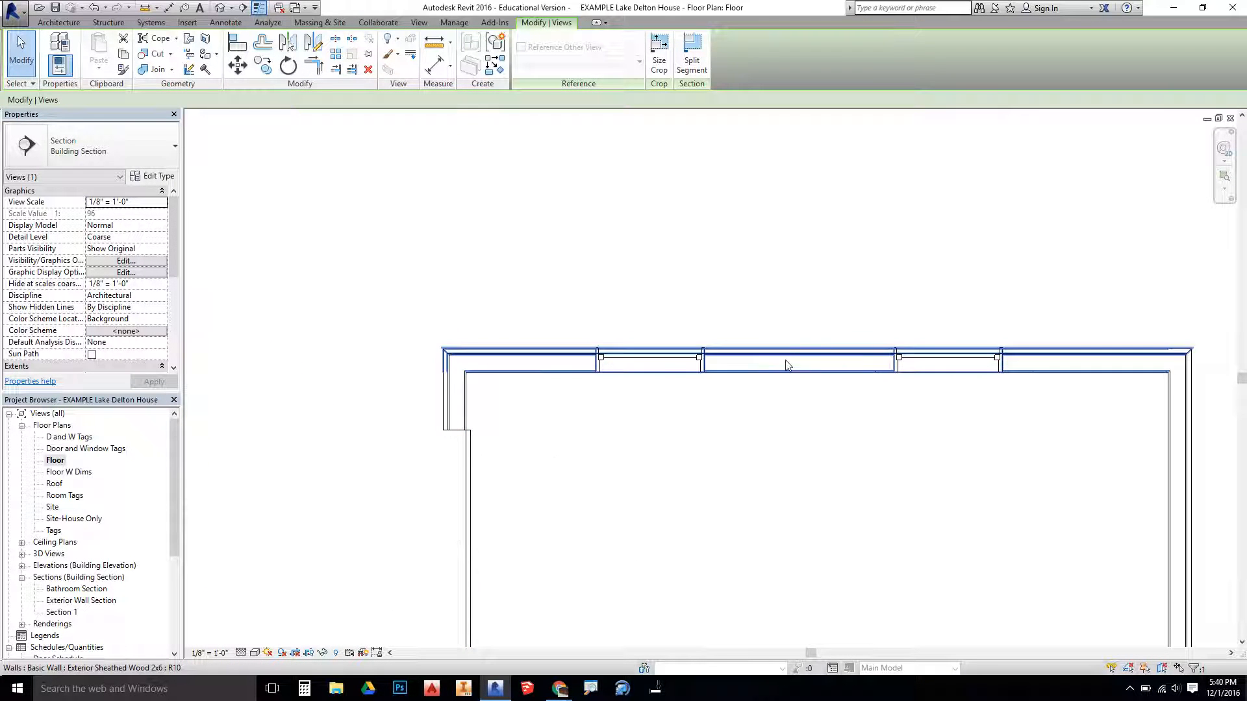
scroll(631, 498, down, 4)
middle_drag(620, 524, 554, 122)
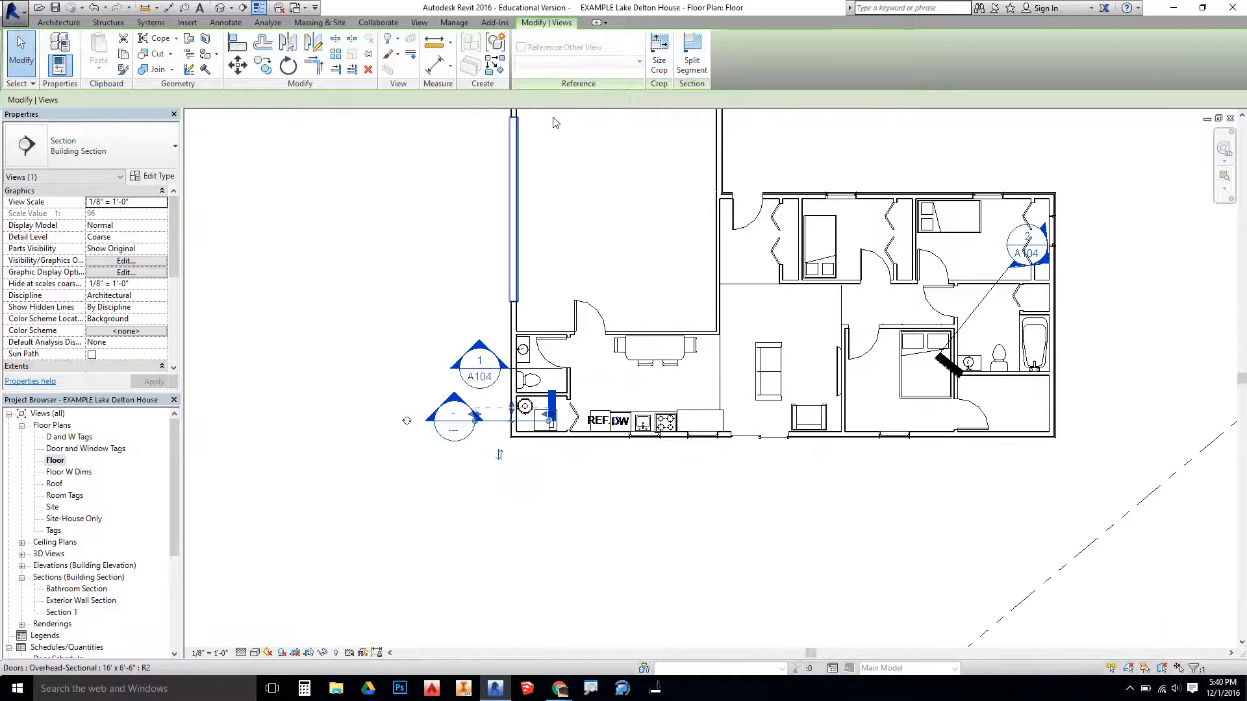
scroll(492, 422, up, 5)
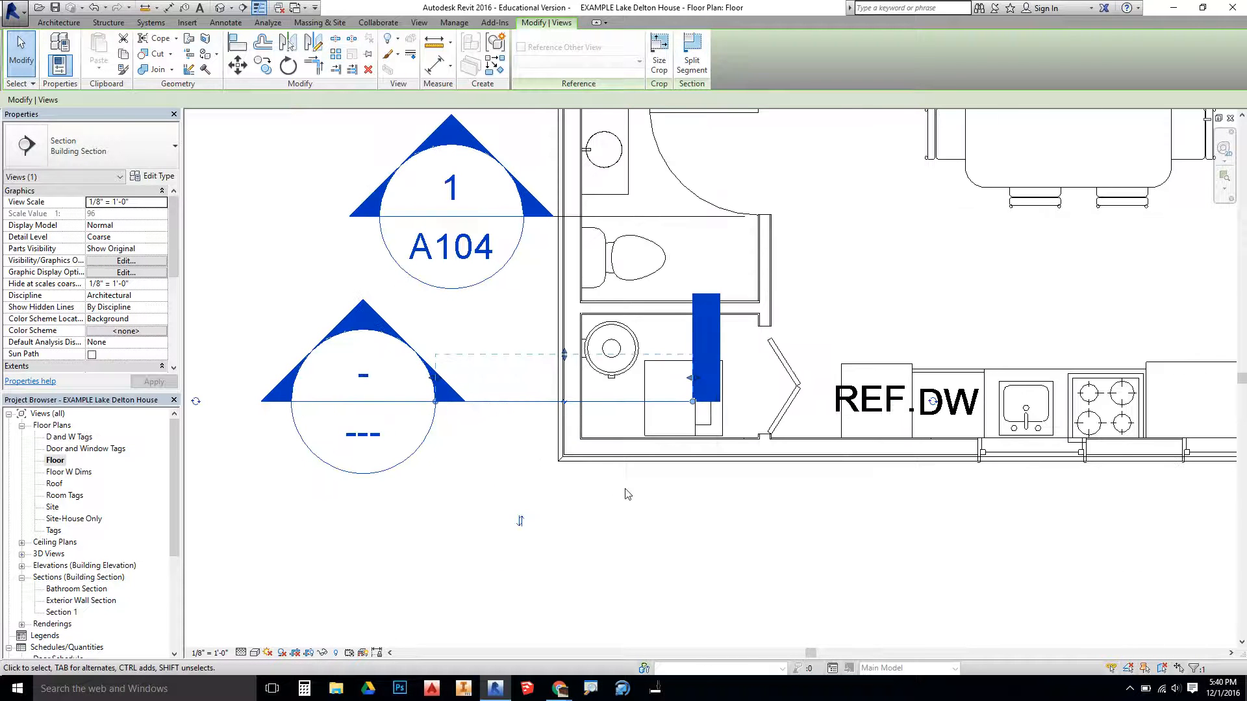